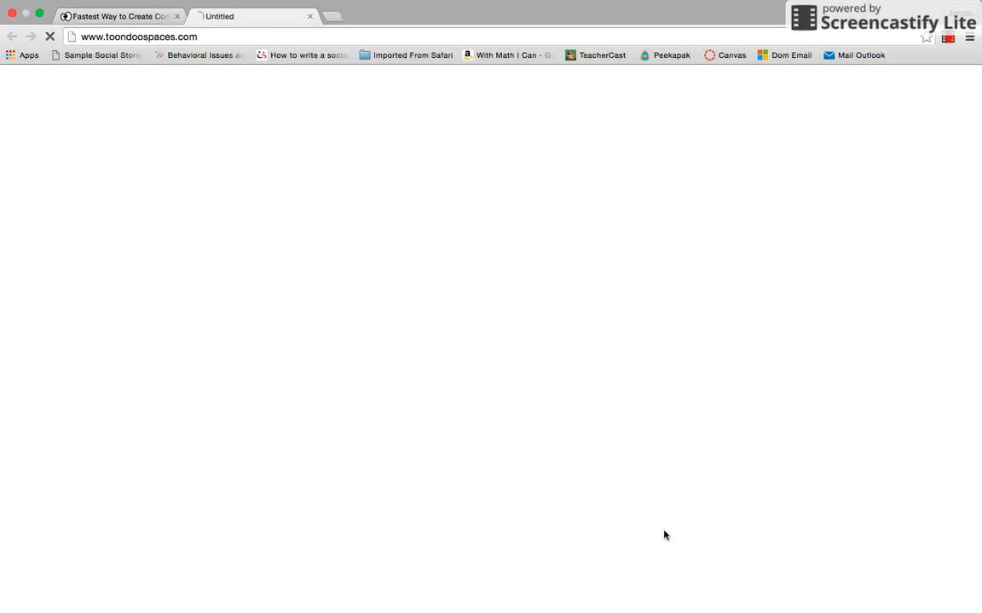
Close the extra toondoospaces tab and open the TraitR character maker from the ToonDoo home page
{"action": "left_click", "coordinate": [309, 16]}
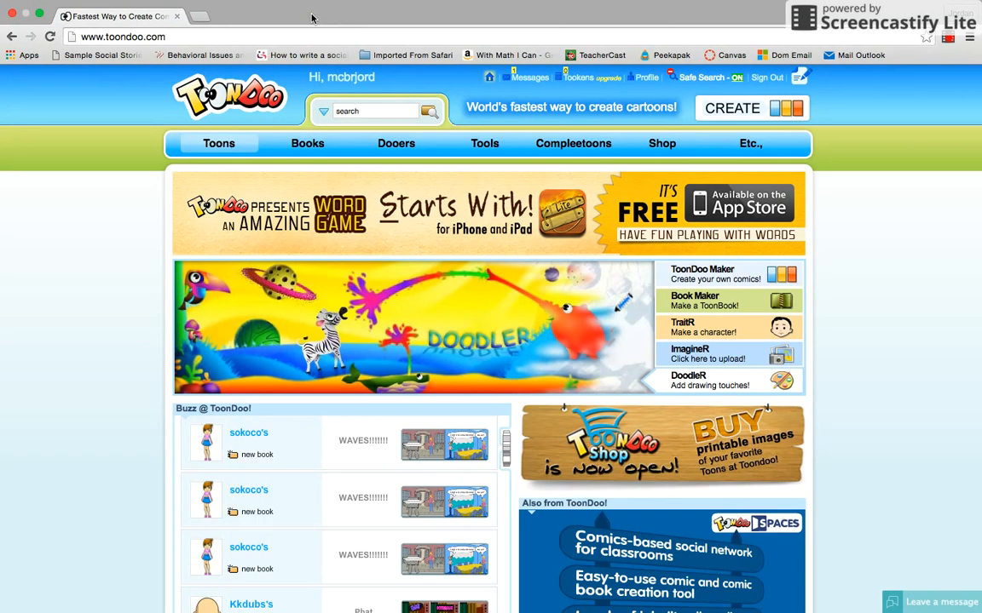
{"action": "mouse_move", "coordinate": [719, 361]}
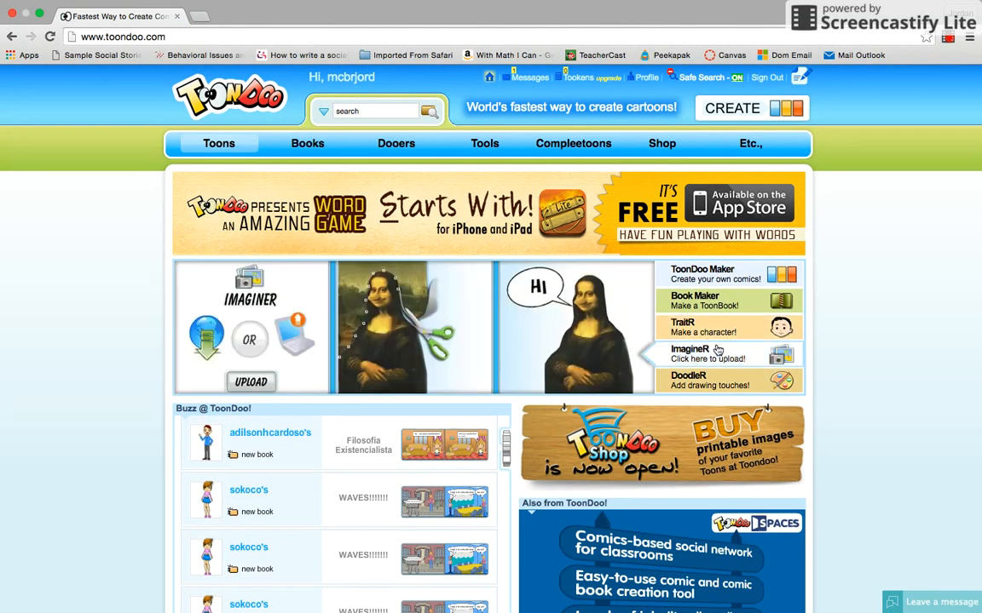
{"action": "mouse_move", "coordinate": [704, 306]}
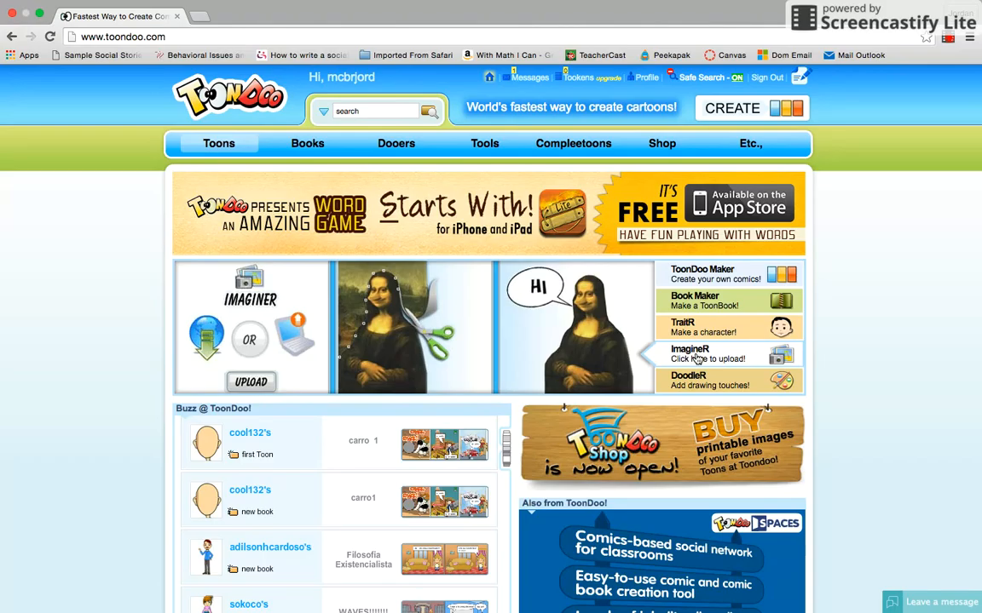
{"action": "mouse_move", "coordinate": [697, 378]}
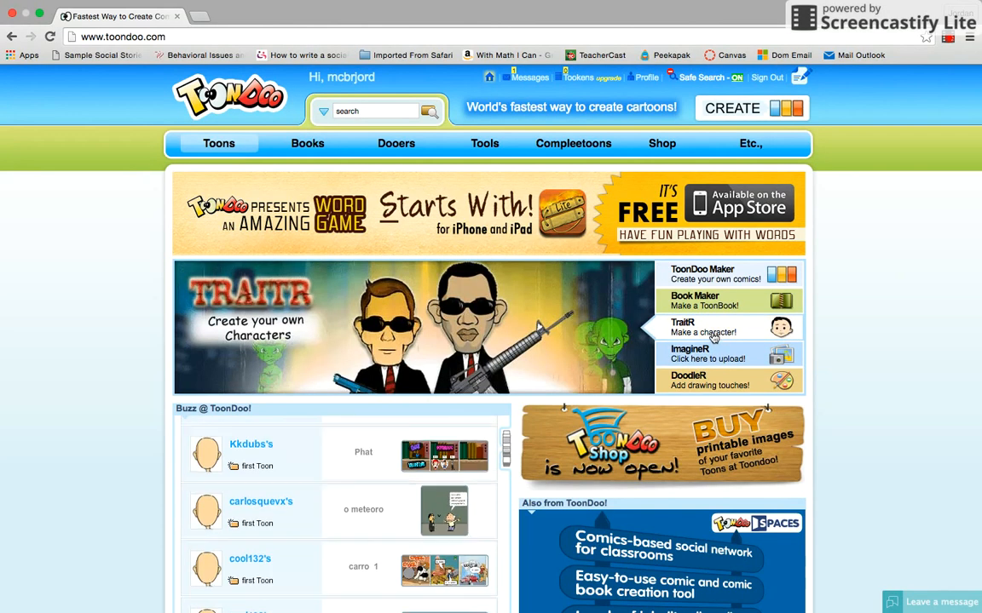
{"action": "left_click", "coordinate": [710, 335]}
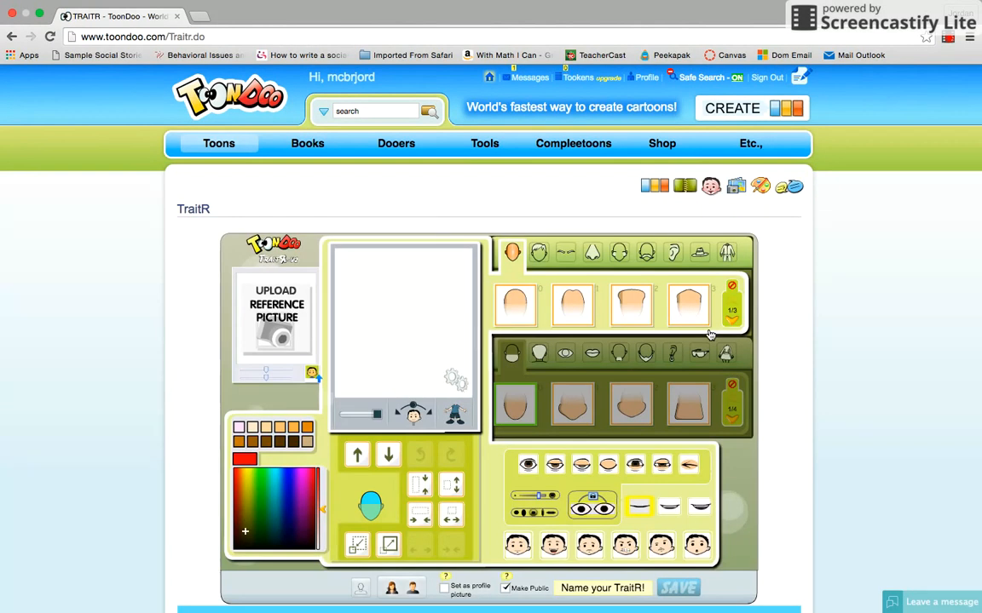
Build the character's head from the second upper-head shape and the third, rounded jaw shape
{"action": "left_click", "coordinate": [564, 302]}
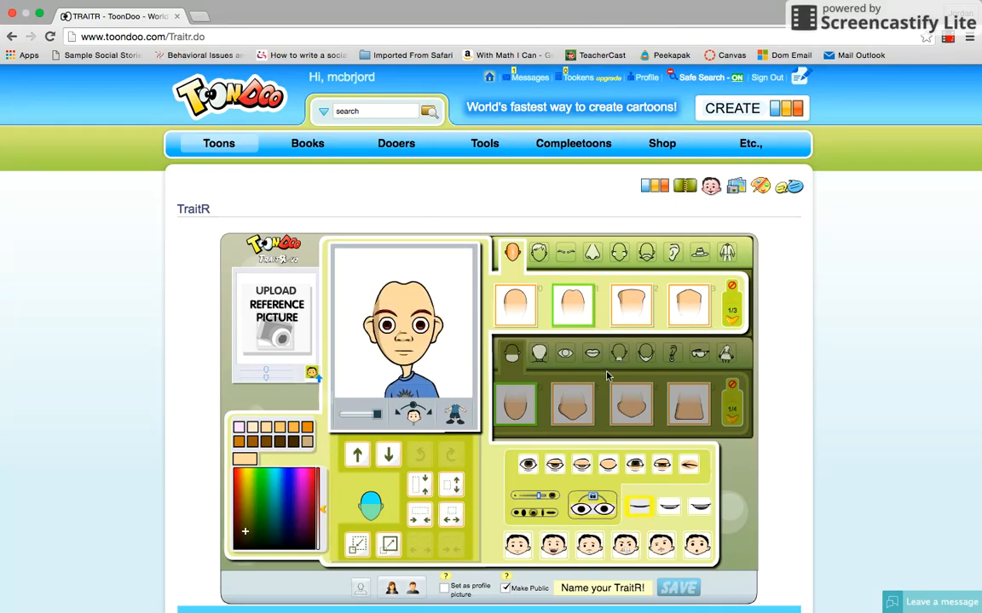
{"action": "left_click", "coordinate": [620, 409]}
{"action": "left_click", "coordinate": [620, 409]}
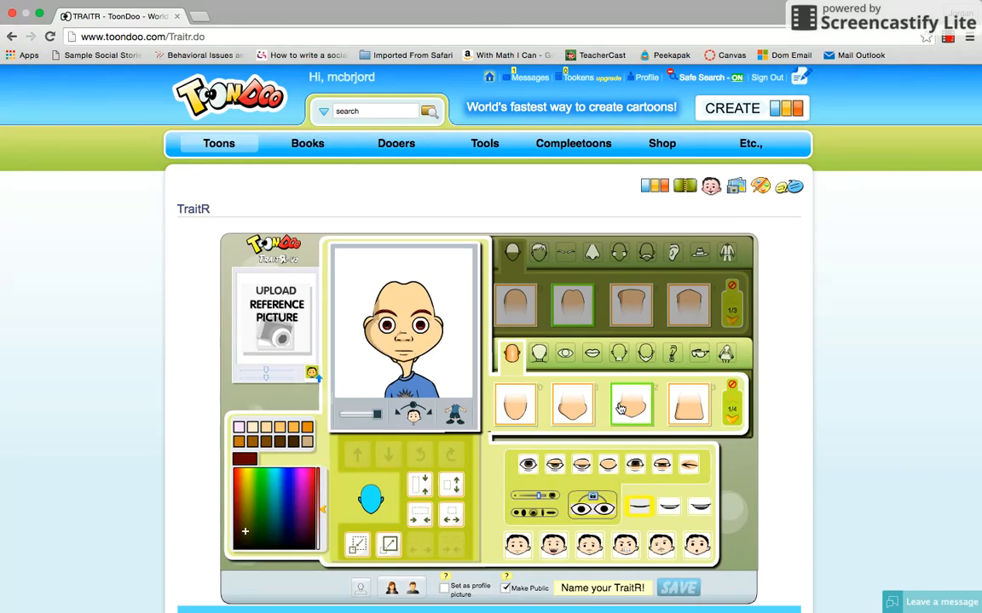
Give the character the surprised open-mouth expression and set the eyes to the fifth eye option
{"action": "left_click", "coordinate": [552, 550]}
{"action": "left_click", "coordinate": [696, 546]}
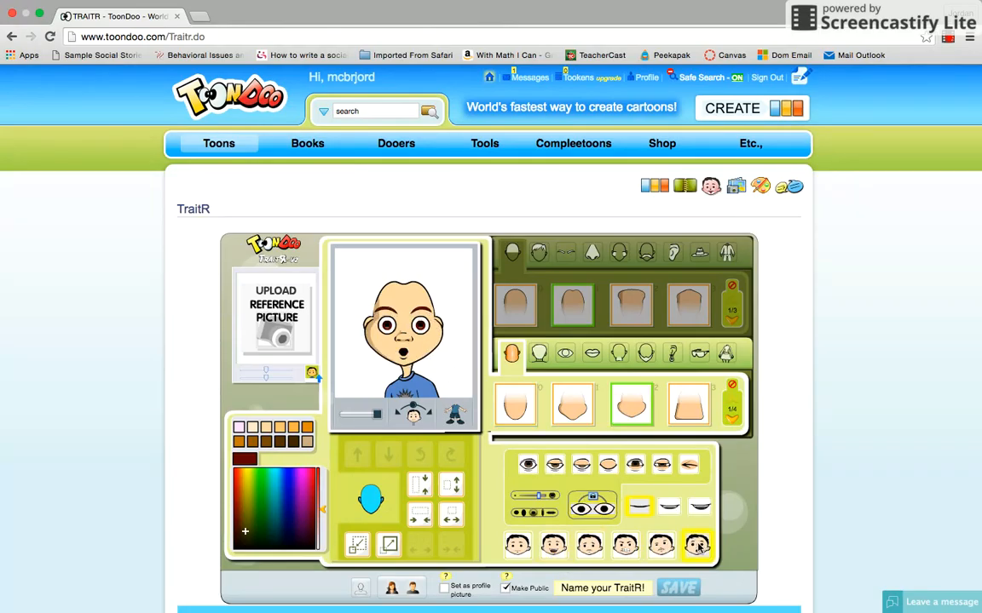
{"action": "left_click", "coordinate": [635, 465]}
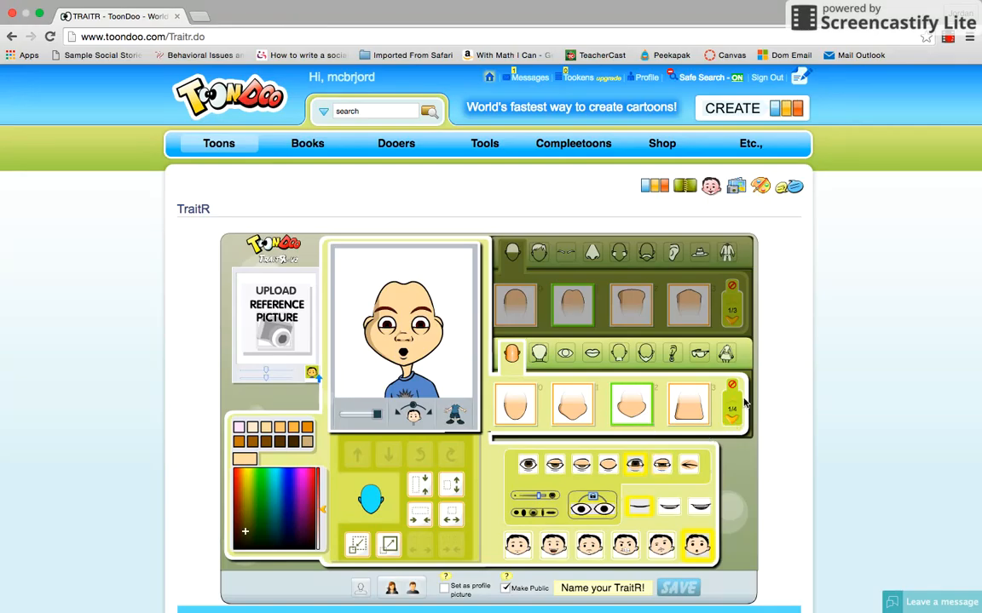
Dress the character in the dark beret with a red pom-pom and the large brown sunglasses
{"action": "left_click", "coordinate": [700, 353]}
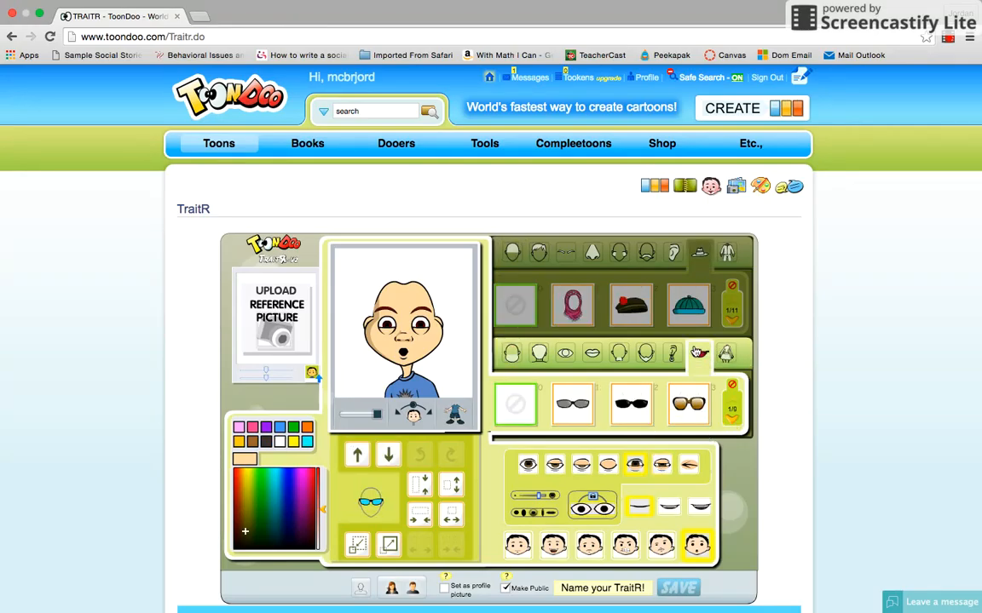
{"action": "left_click", "coordinate": [633, 311]}
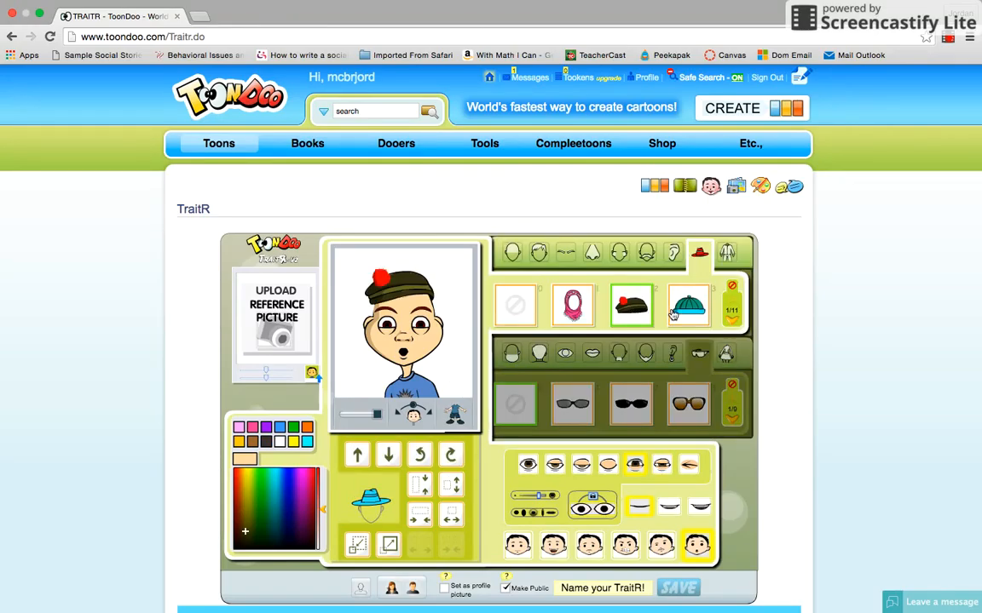
{"action": "left_click", "coordinate": [680, 412]}
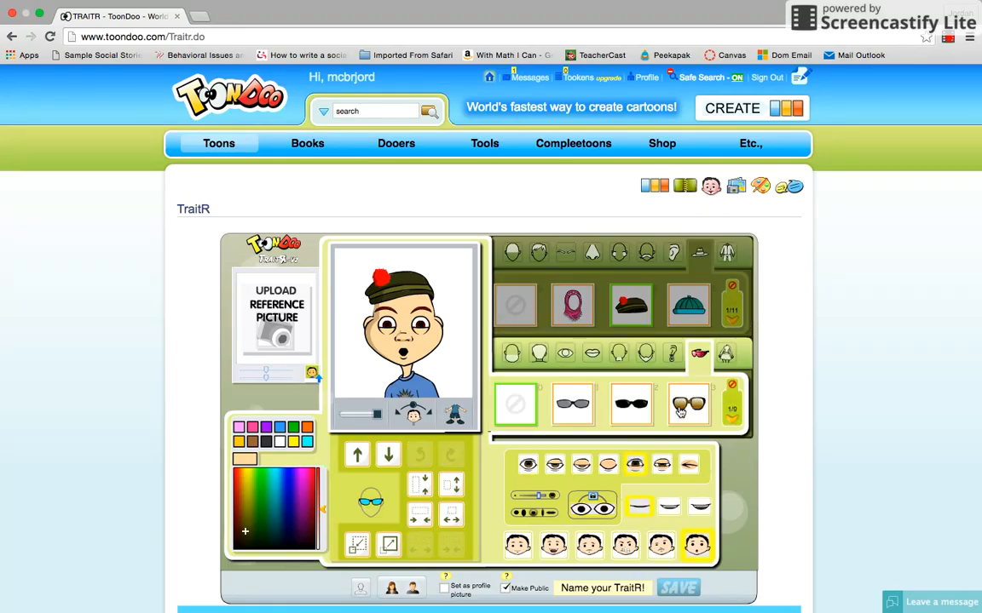
{"action": "left_click", "coordinate": [680, 411]}
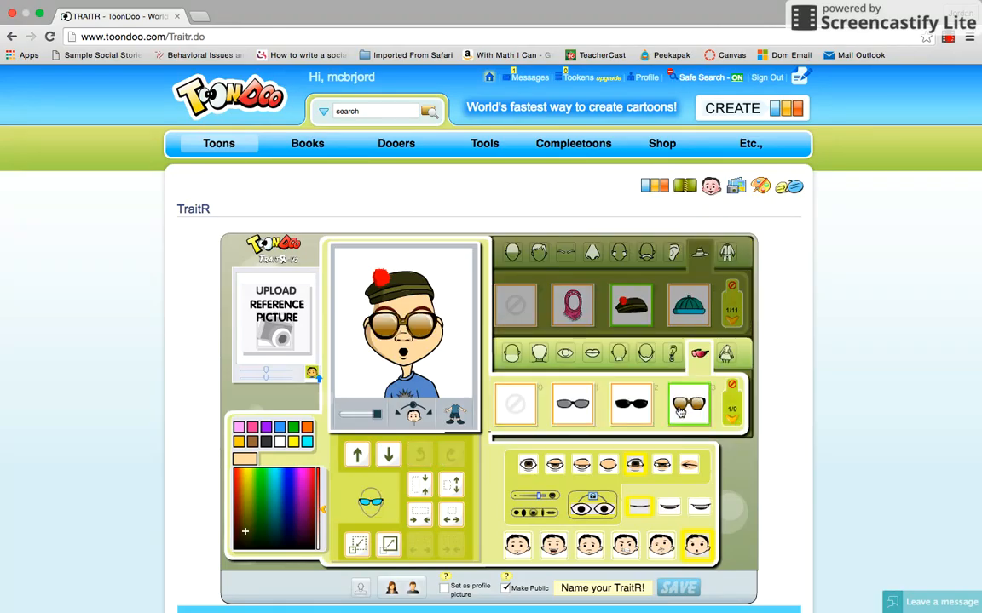
{"action": "left_click", "coordinate": [592, 253]}
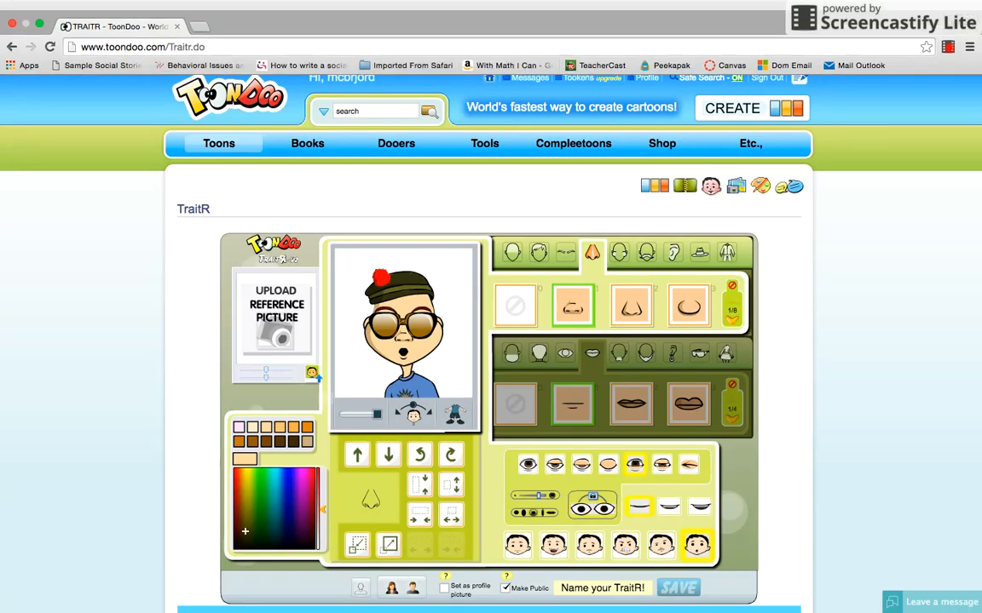
Open My ToonDoos and view the saved comic "Janie Yells" at full size, then close it
{"action": "mouse_move", "coordinate": [241, 144]}
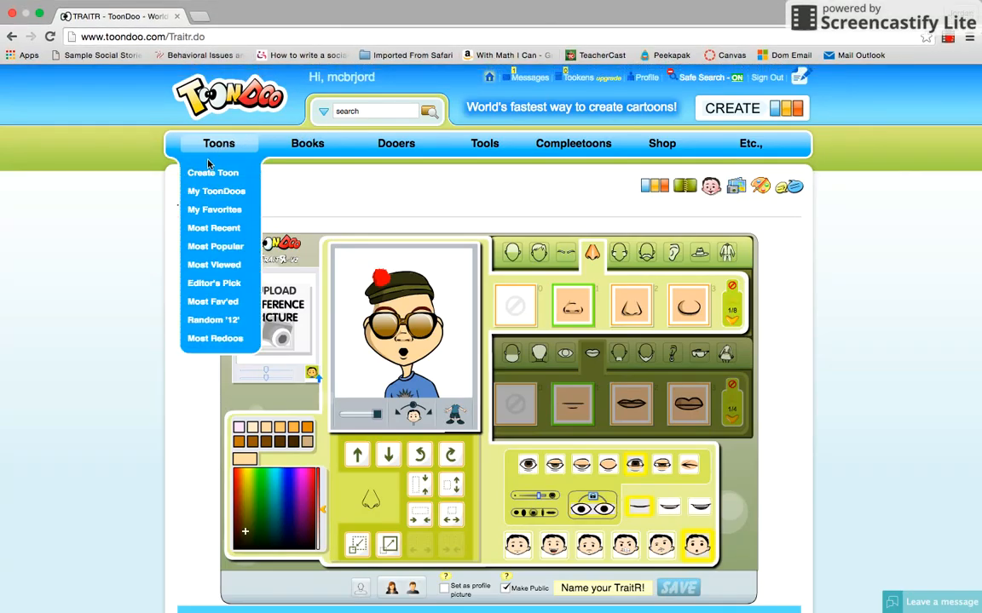
{"action": "left_click", "coordinate": [212, 195]}
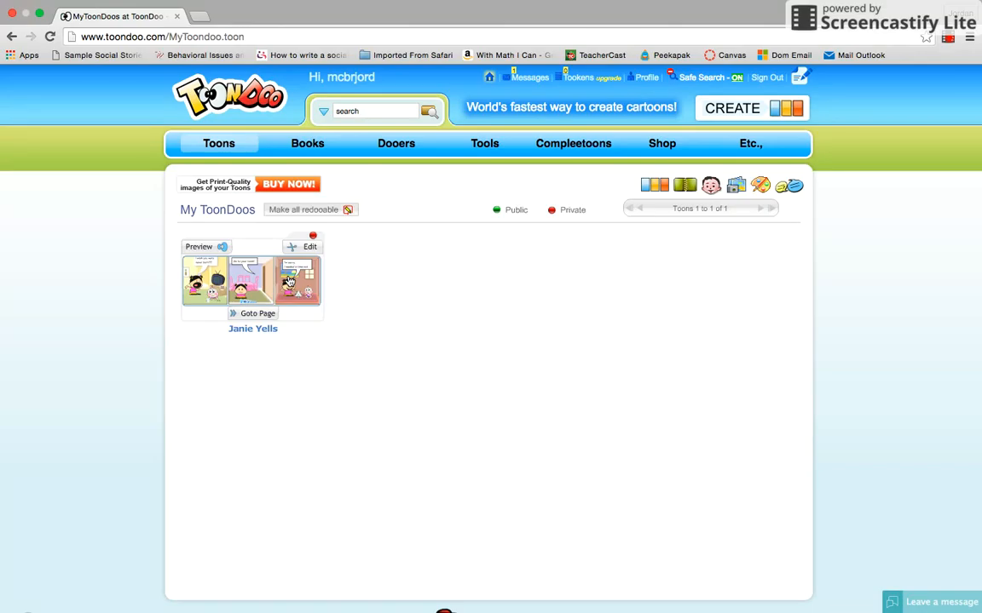
{"action": "left_click", "coordinate": [290, 281]}
{"action": "scroll", "coordinate": [290, 281], "scroll_direction": "down", "scroll_amount": 1}
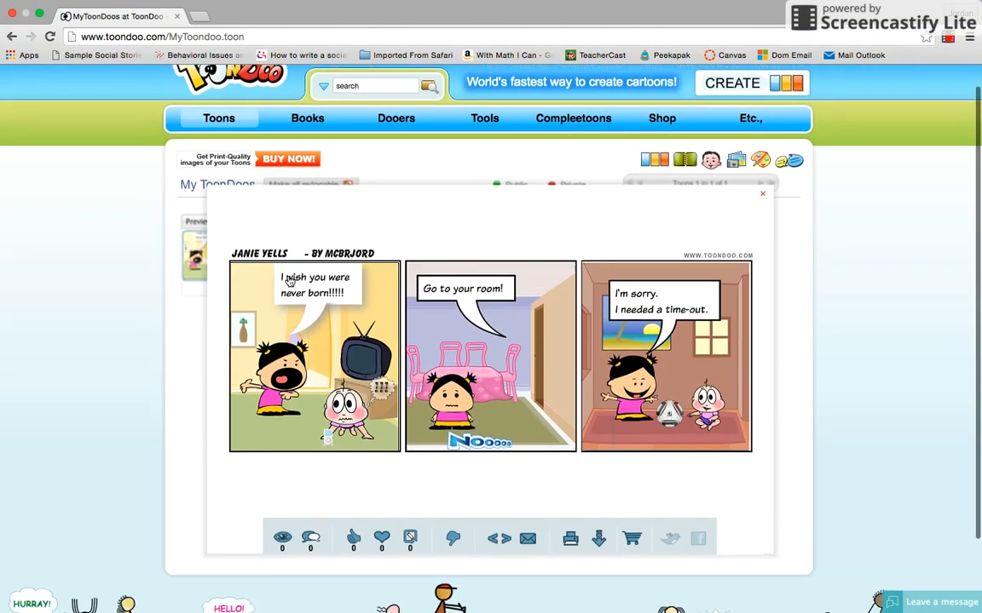
{"action": "scroll", "coordinate": [290, 281], "scroll_direction": "down", "scroll_amount": 1}
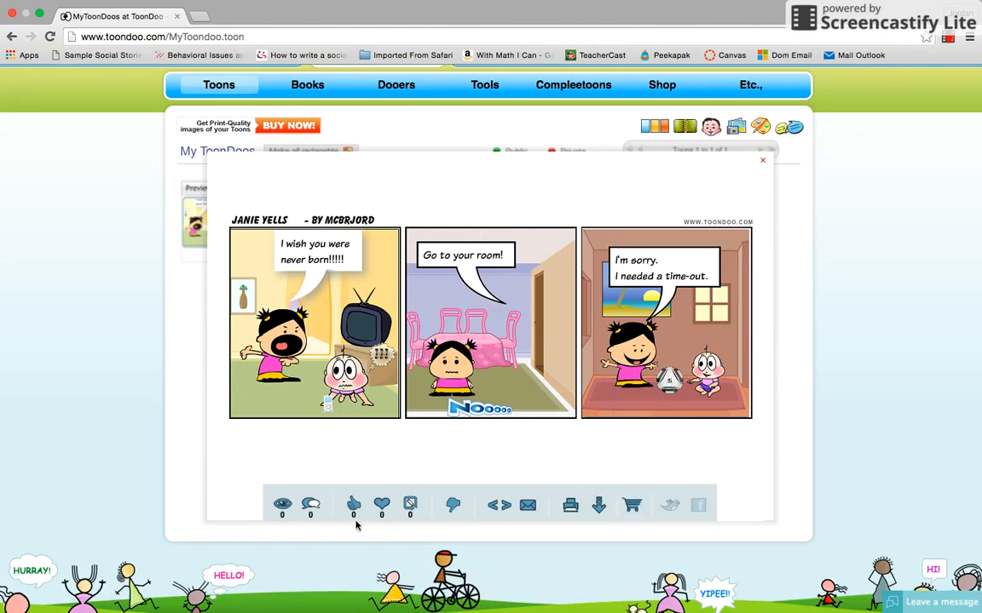
{"action": "left_click", "coordinate": [761, 160]}
{"action": "scroll", "coordinate": [129, 127], "scroll_direction": "up", "scroll_amount": 2}
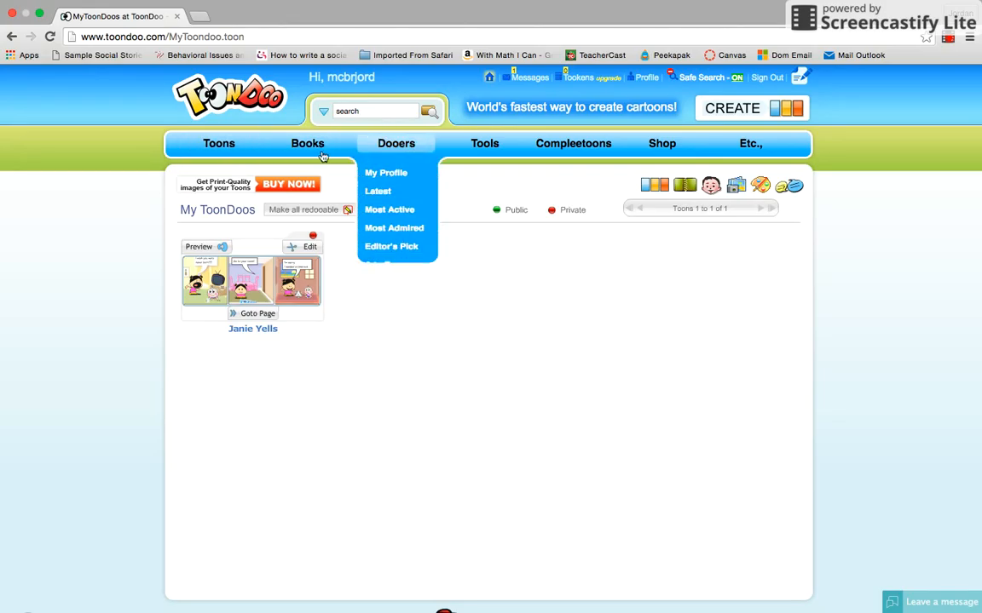
Start a new toon with the single square panel from the horizontal layouts
{"action": "mouse_move", "coordinate": [232, 145]}
{"action": "left_click", "coordinate": [218, 173]}
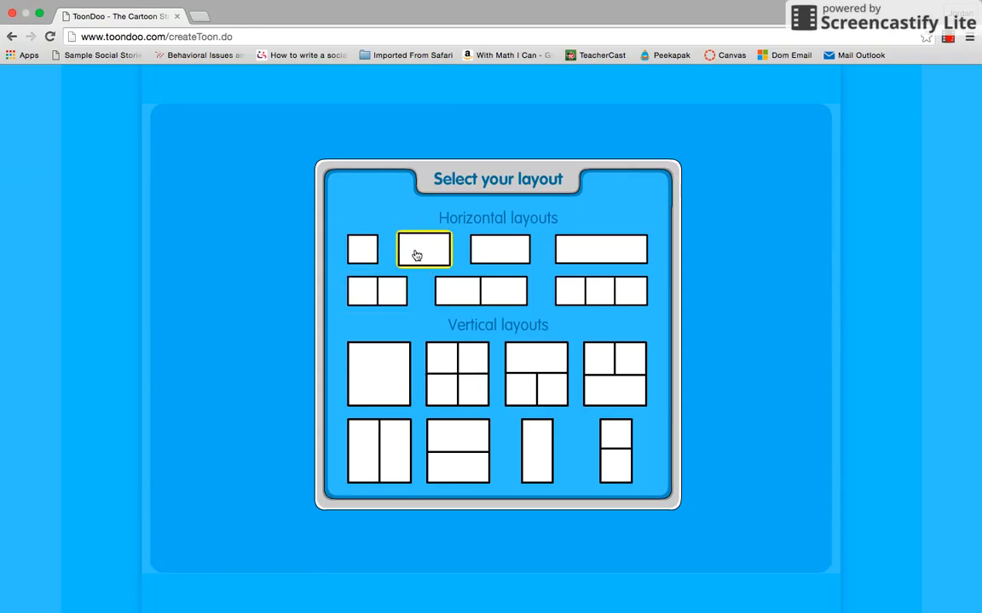
{"action": "left_click", "coordinate": [373, 250]}
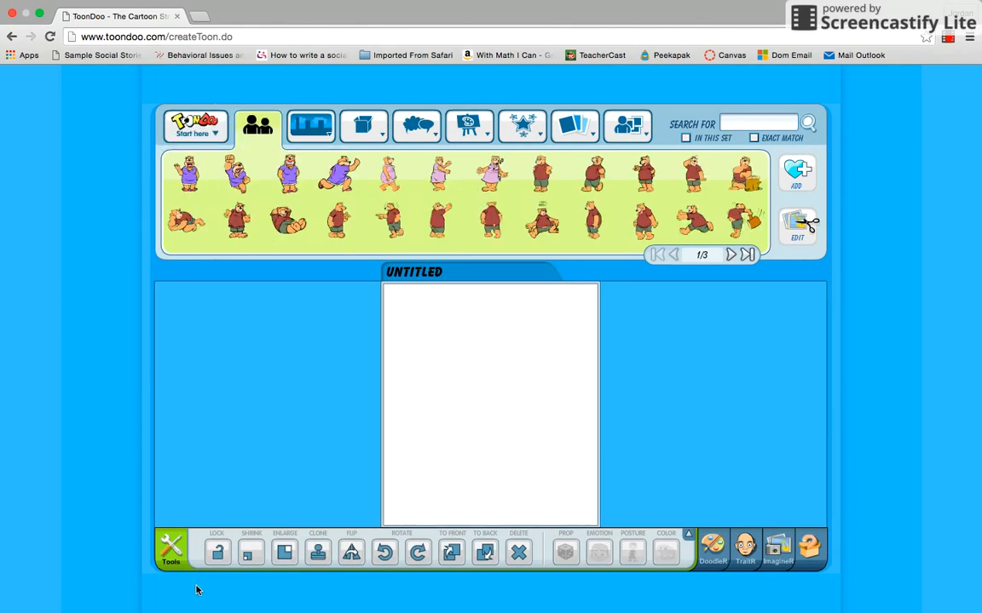
Set the swimming pool scene from the last page of the city backgrounds as the panel's backdrop
{"action": "mouse_move", "coordinate": [323, 138]}
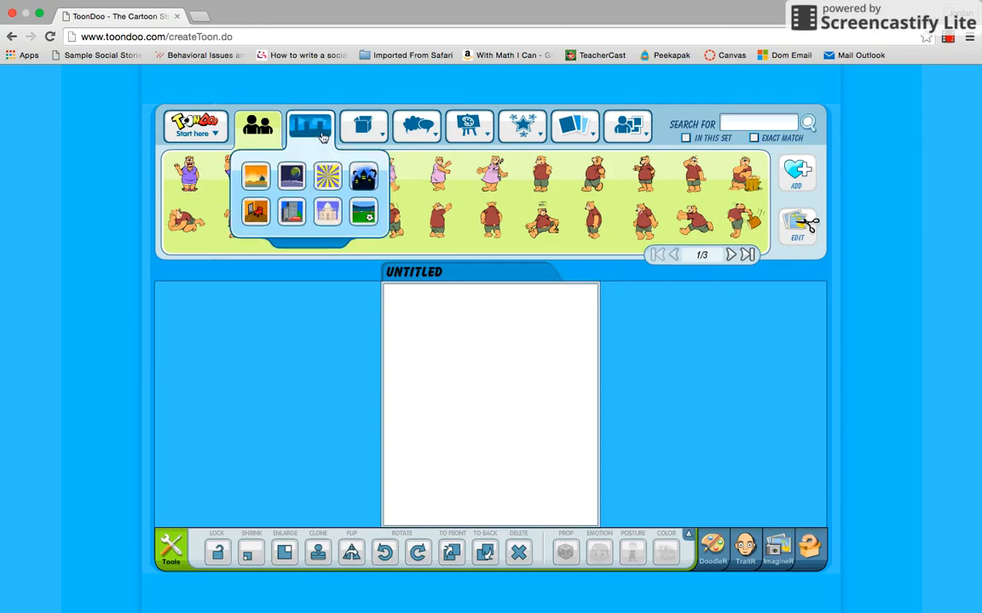
{"action": "left_click", "coordinate": [292, 213]}
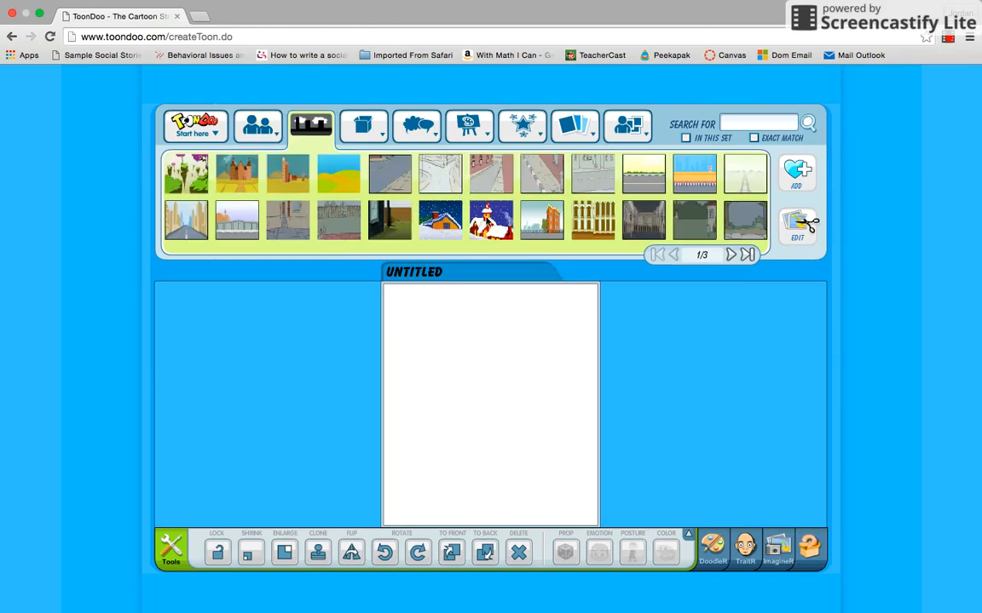
{"action": "left_click", "coordinate": [731, 254]}
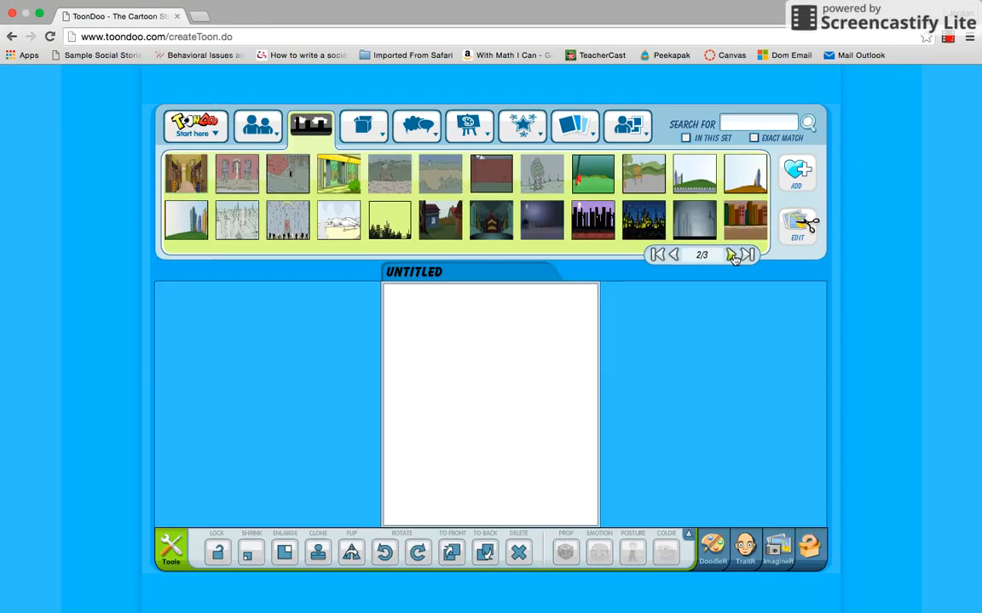
{"action": "left_click", "coordinate": [731, 255]}
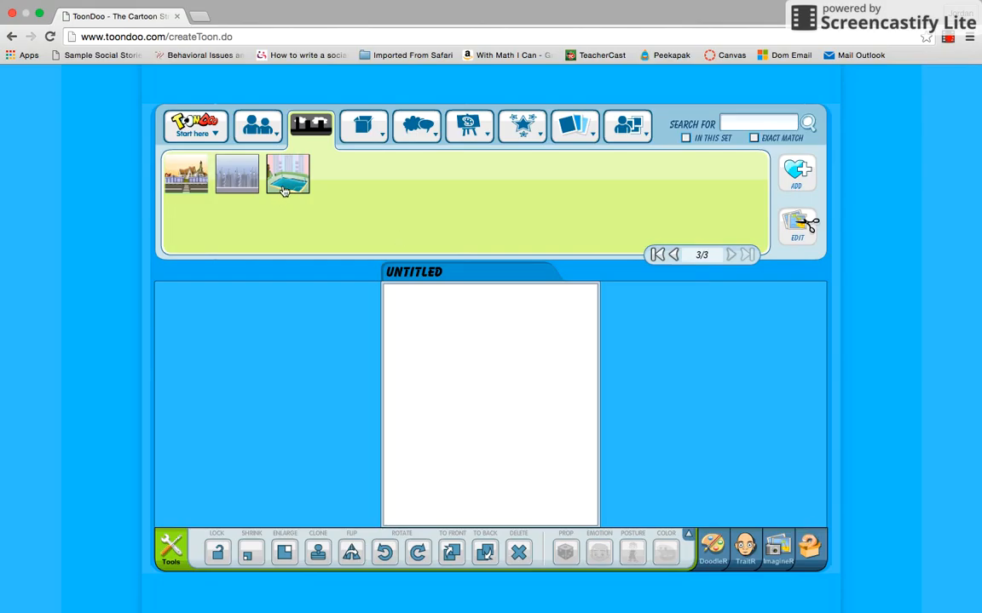
{"action": "left_click_drag", "start_coordinate": [285, 194], "coordinate": [490, 377]}
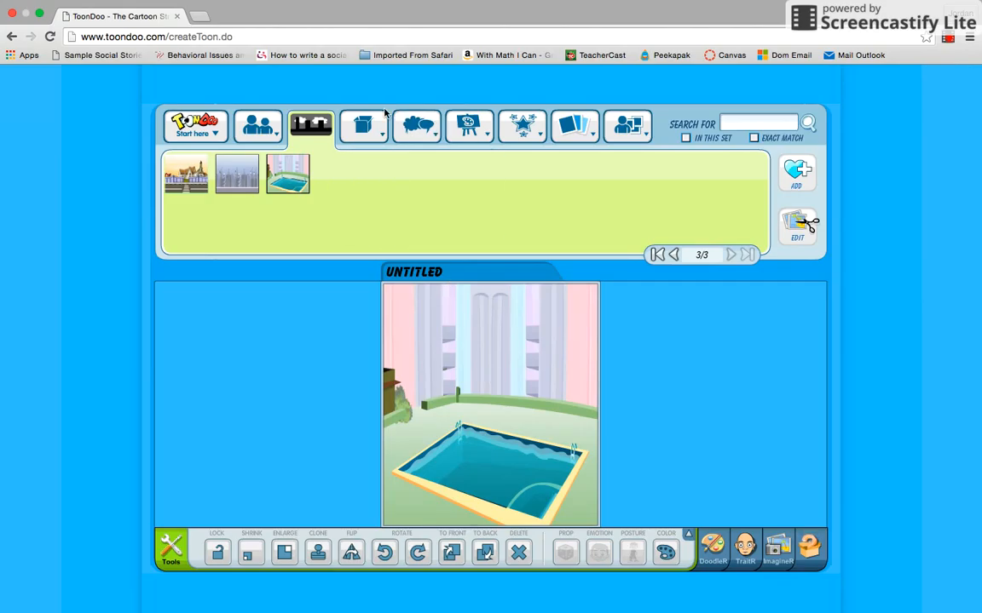
Add the yellow monster with antennae from the third page of the fantasy characters behind the pool
{"action": "mouse_move", "coordinate": [264, 126]}
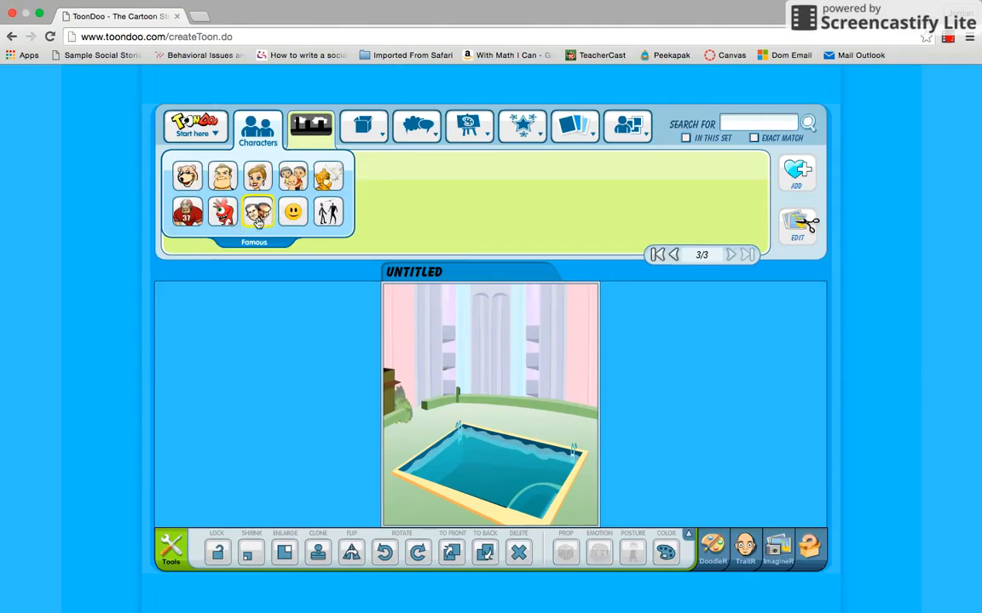
{"action": "left_click", "coordinate": [203, 217]}
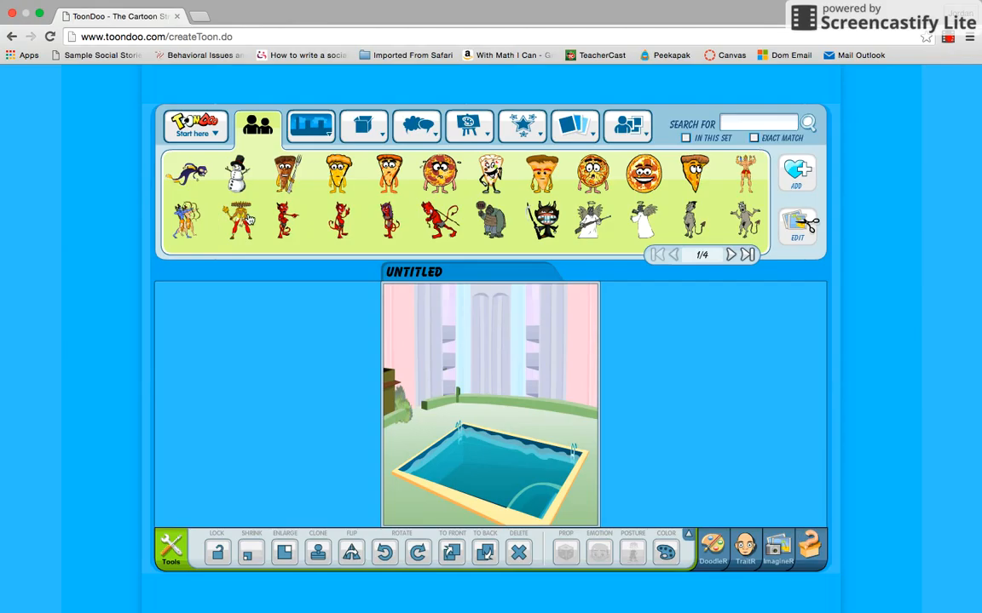
{"action": "left_click", "coordinate": [730, 255]}
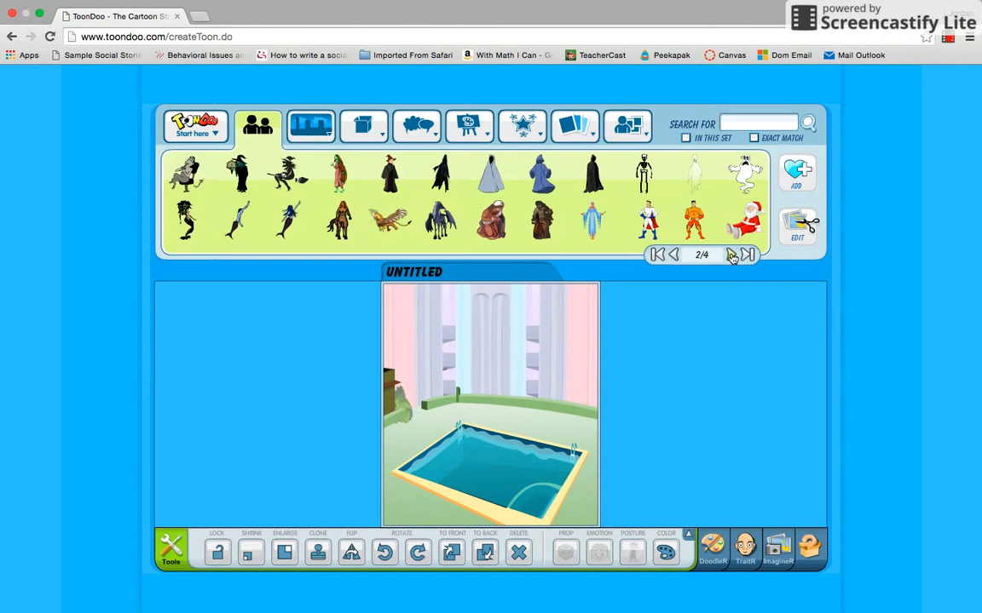
{"action": "left_click", "coordinate": [730, 254]}
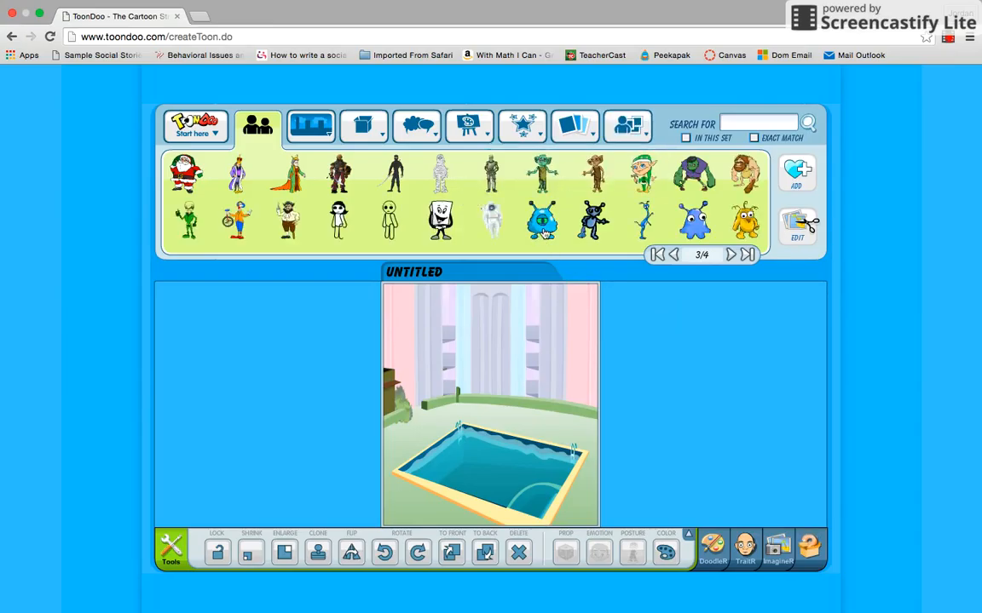
{"action": "left_click_drag", "start_coordinate": [743, 222], "coordinate": [512, 375]}
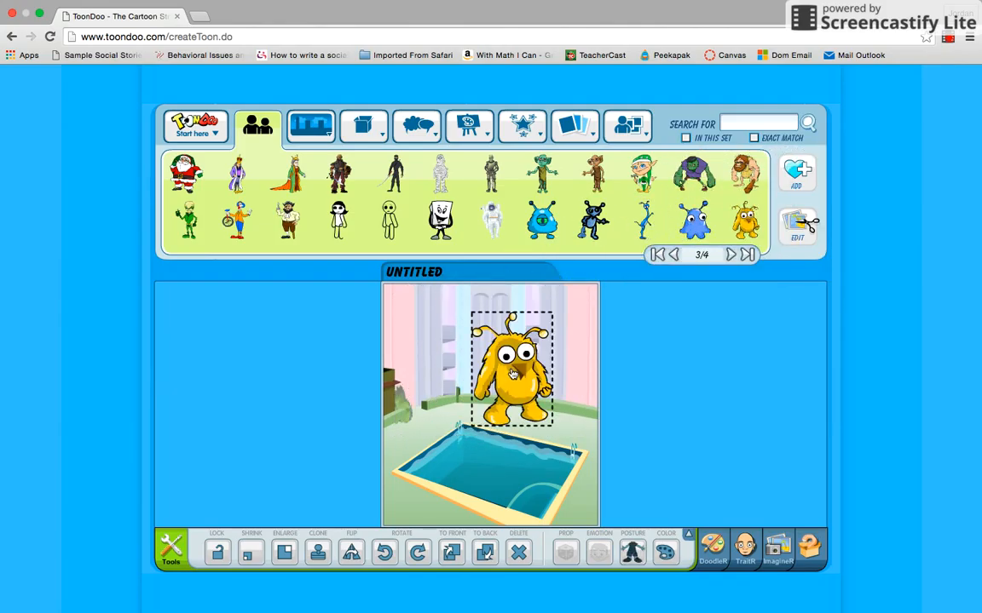
Shrink the yellow monster to roughly half its size and place it at the pool's far edge
{"action": "left_click", "coordinate": [248, 555]}
{"action": "left_click", "coordinate": [248, 556]}
{"action": "left_click", "coordinate": [248, 555]}
{"action": "left_click", "coordinate": [248, 556]}
{"action": "left_click", "coordinate": [248, 555]}
{"action": "left_click", "coordinate": [248, 555]}
{"action": "left_click", "coordinate": [248, 555]}
{"action": "left_click", "coordinate": [248, 555]}
{"action": "left_click_drag", "start_coordinate": [510, 359], "coordinate": [480, 373]}
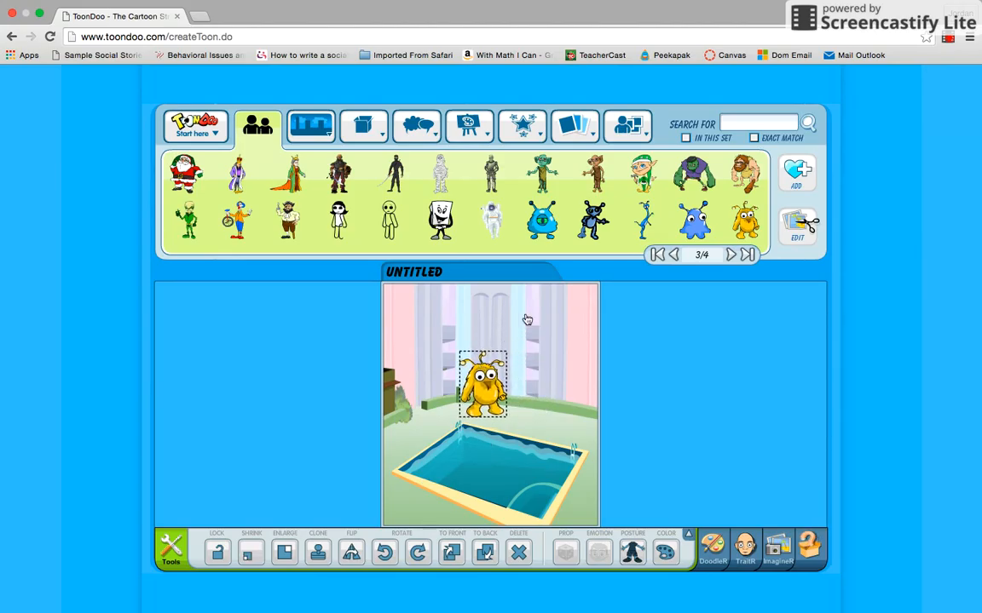
Add the thin blue one-eyed alien, shrink it and stand it beside the yellow monster behind the pool
{"action": "left_click_drag", "start_coordinate": [645, 232], "coordinate": [563, 374]}
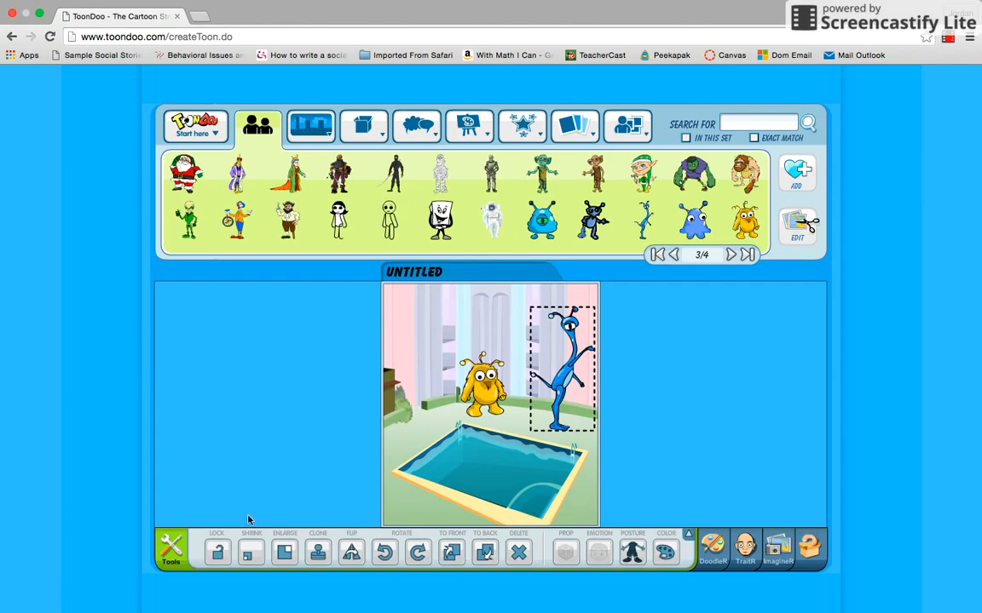
{"action": "left_click", "coordinate": [248, 554]}
{"action": "left_click", "coordinate": [248, 554]}
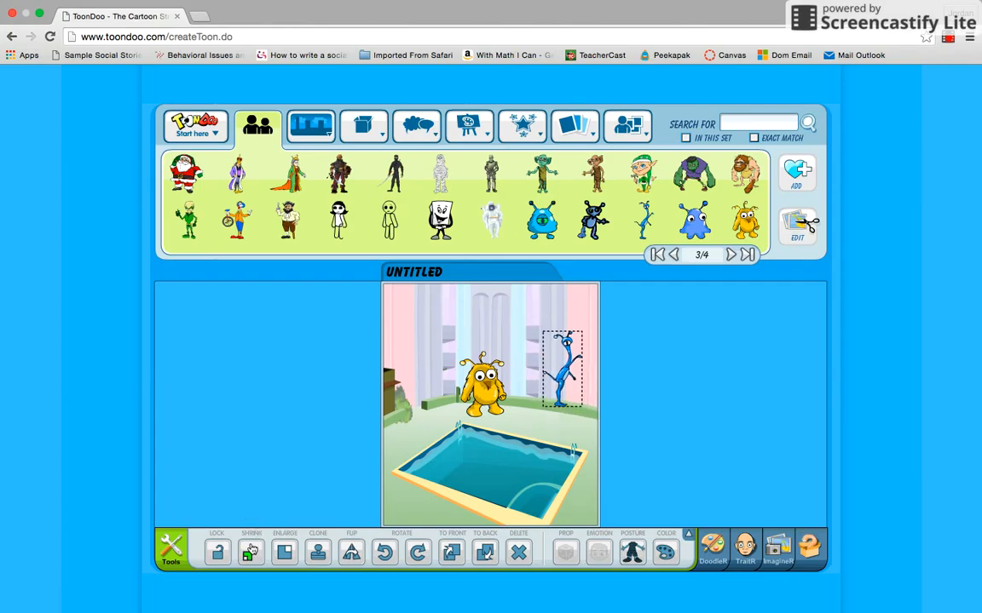
{"action": "left_click_drag", "start_coordinate": [577, 362], "coordinate": [558, 380]}
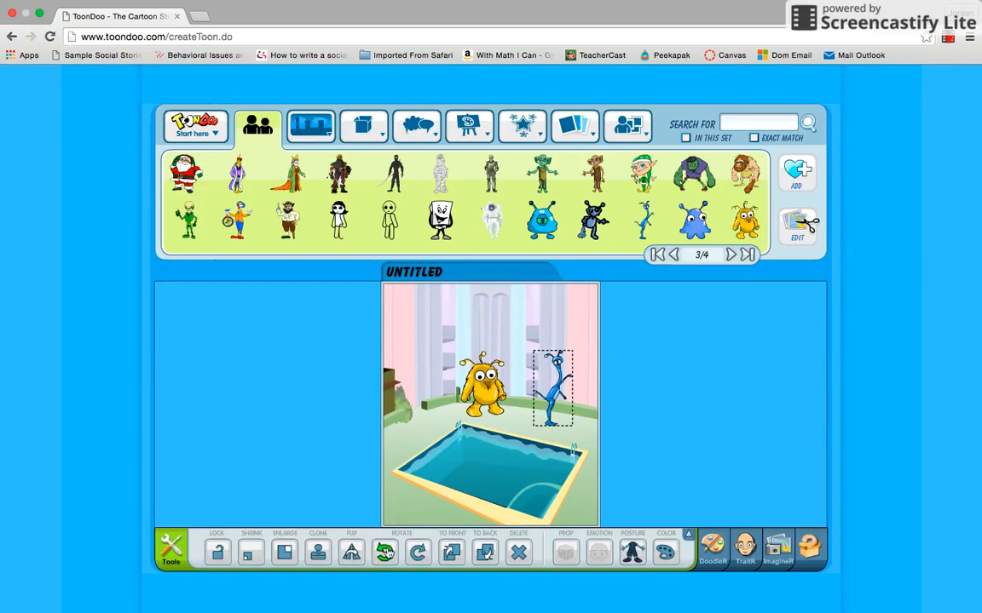
Flip the thin blue alien horizontally so its head leans toward the yellow monster
{"action": "left_click", "coordinate": [356, 556]}
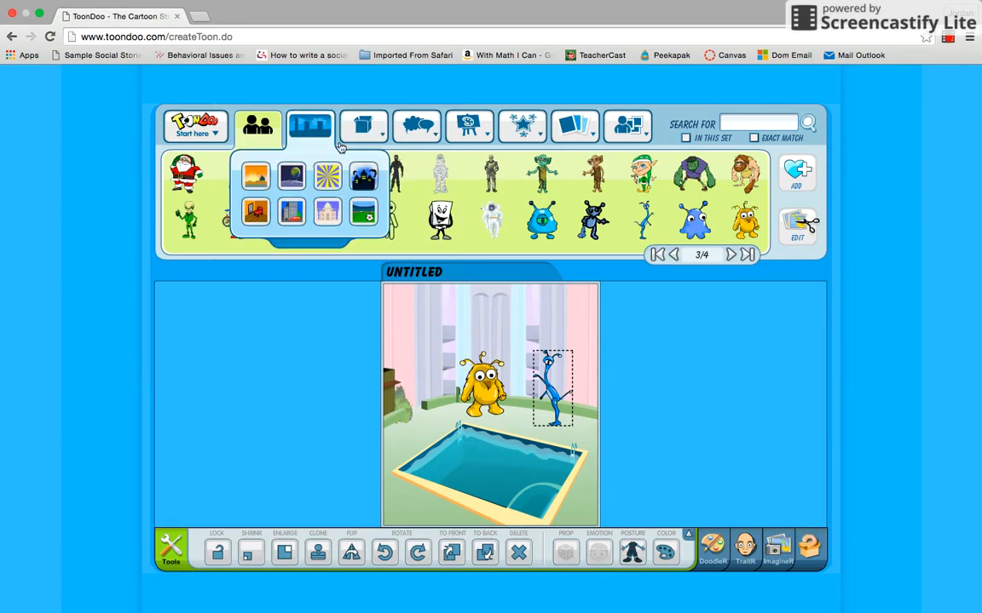
Add the brown wooden bench with arched backrest from the first page of the outdoor props to the panel
{"action": "mouse_move", "coordinate": [372, 150]}
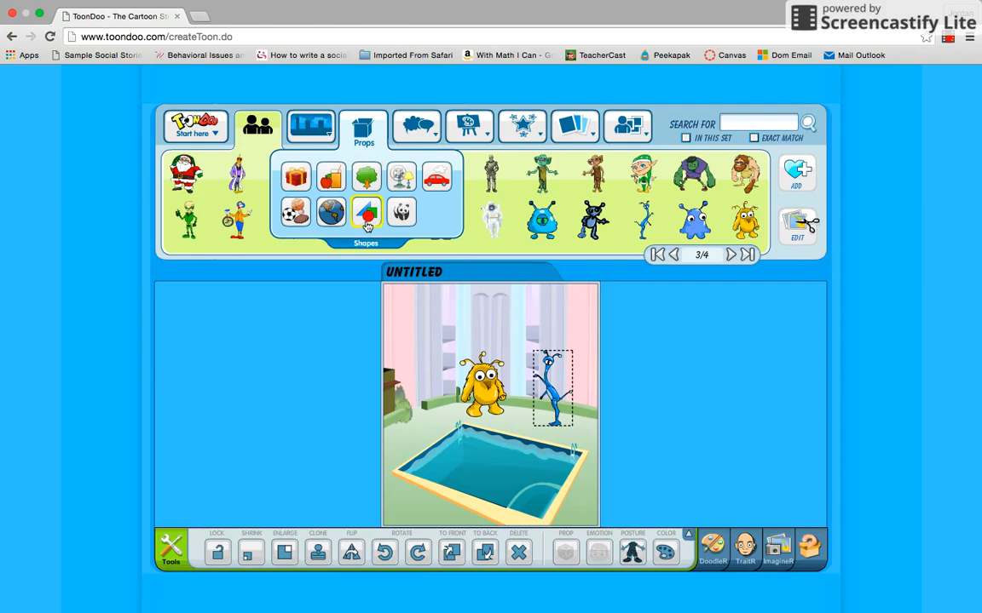
{"action": "left_click", "coordinate": [401, 186]}
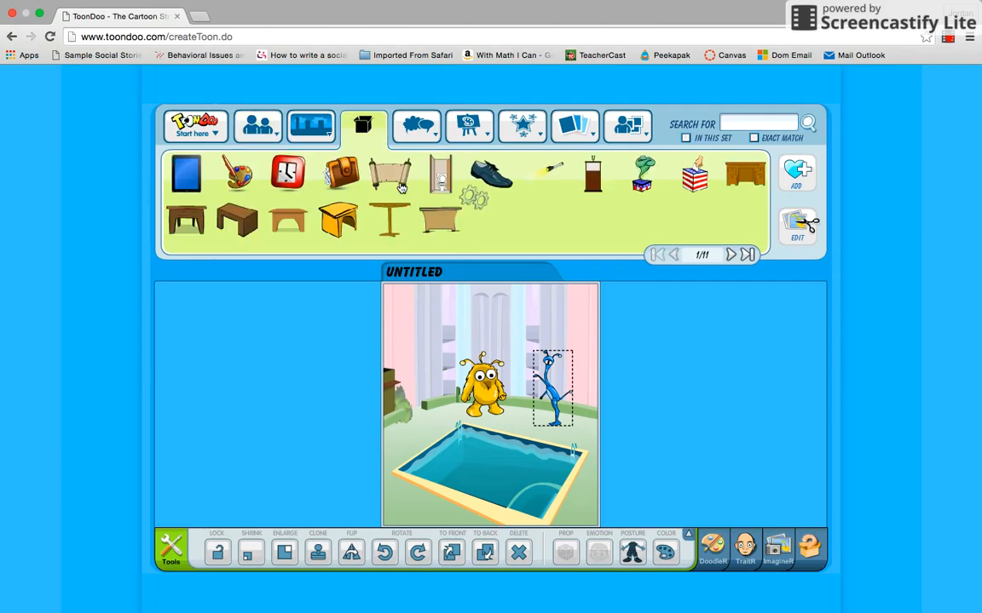
{"action": "mouse_move", "coordinate": [364, 136]}
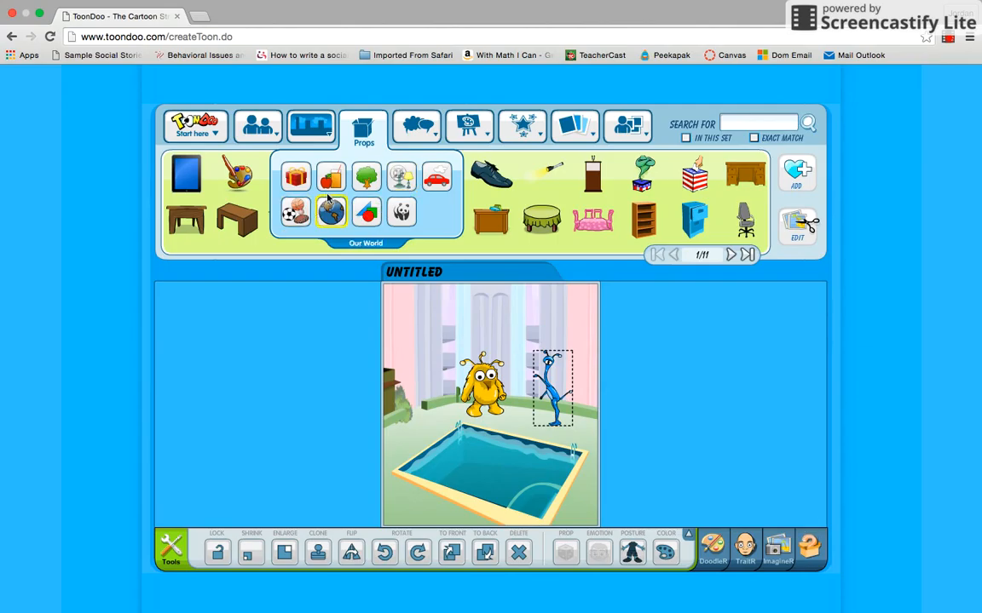
{"action": "left_click", "coordinate": [432, 182]}
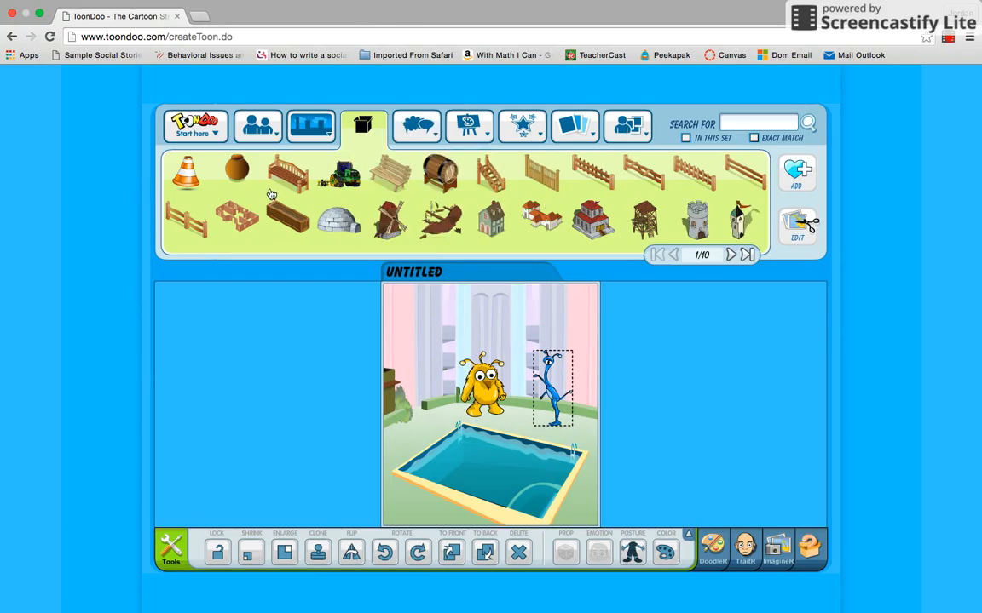
{"action": "left_click_drag", "start_coordinate": [284, 177], "coordinate": [522, 383]}
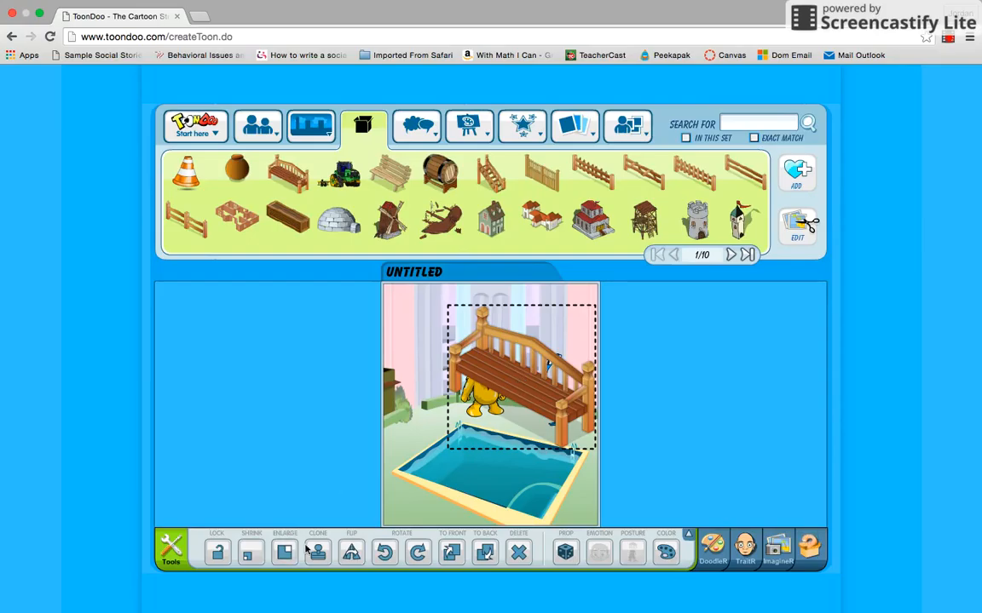
Shrink the bench to roughly half its size and place it behind the blue alien
{"action": "left_click_drag", "start_coordinate": [252, 564], "coordinate": [250, 559]}
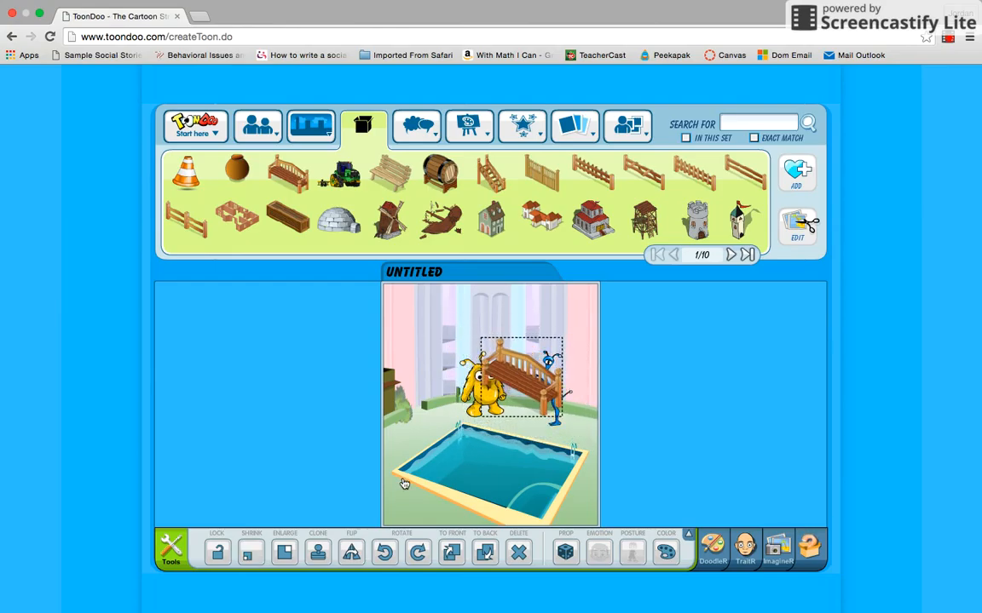
{"action": "mouse_move", "coordinate": [552, 387]}
{"action": "left_mouse_down"}
{"action": "mouse_move", "coordinate": [587, 395]}
{"action": "mouse_move", "coordinate": [531, 375]}
{"action": "mouse_move", "coordinate": [556, 387]}
{"action": "left_mouse_up"}
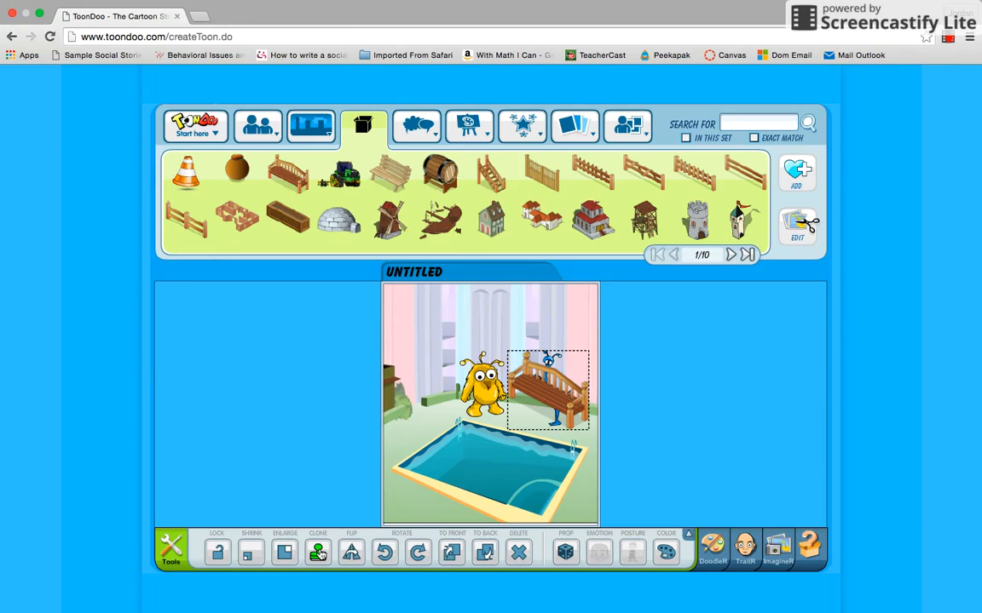
{"action": "left_click", "coordinate": [486, 553]}
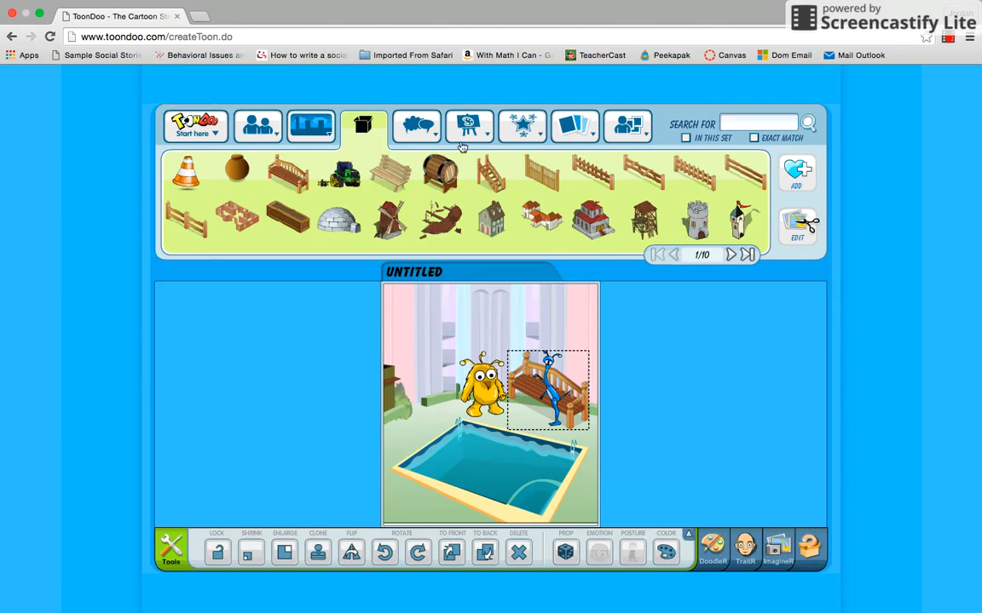
Add a ToonDoo Pro speech bubble above the yellow monster and curve its dangler down to the monster's head
{"action": "mouse_move", "coordinate": [415, 128]}
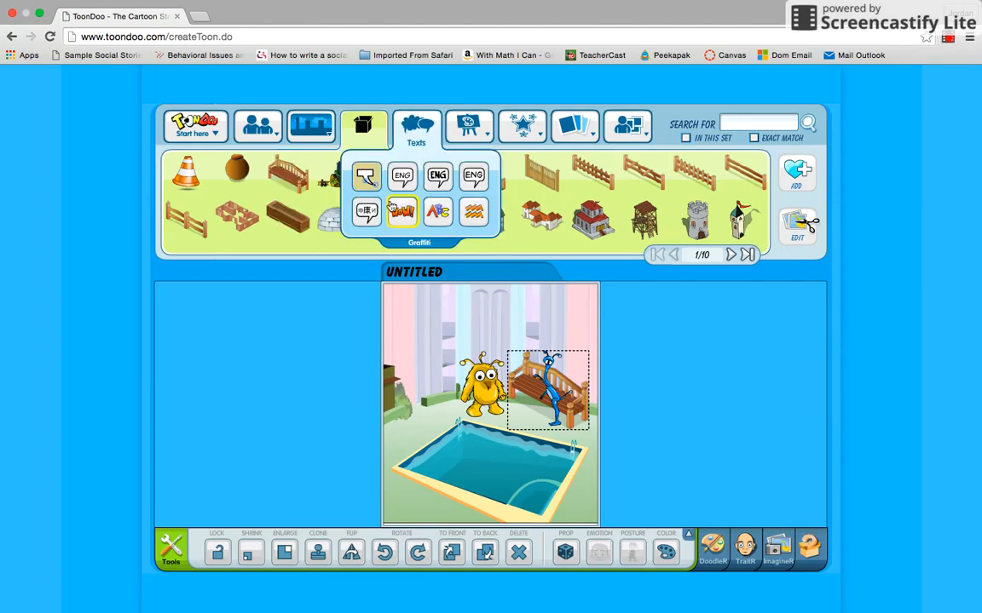
{"action": "left_click", "coordinate": [400, 211]}
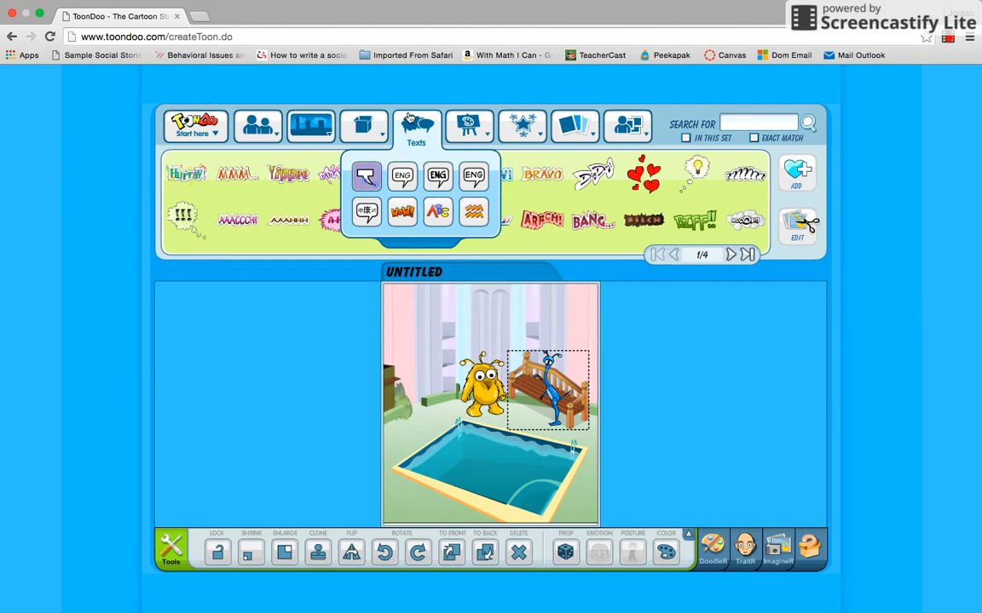
{"action": "mouse_move", "coordinate": [417, 126]}
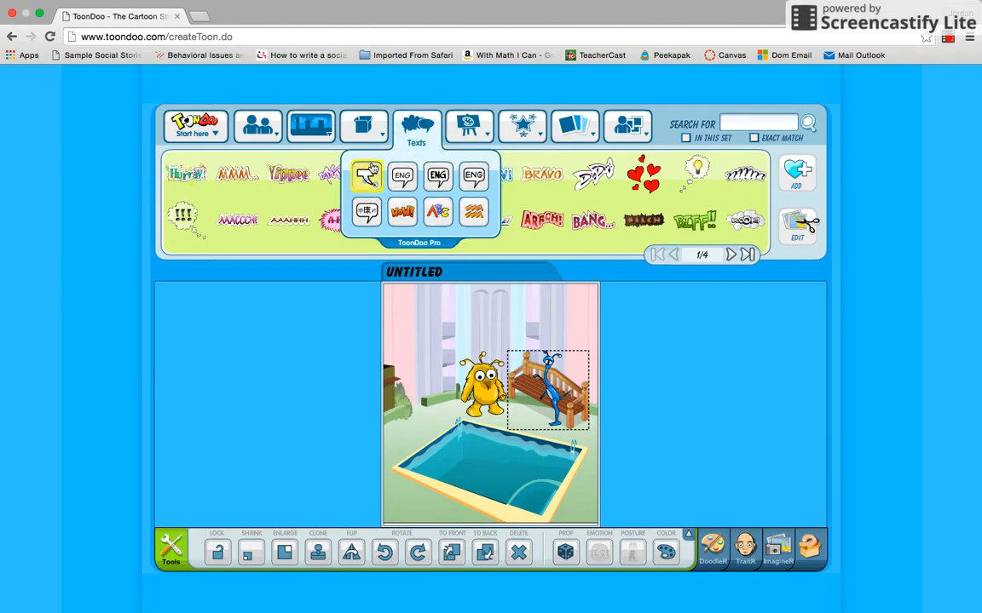
{"action": "left_click", "coordinate": [366, 171]}
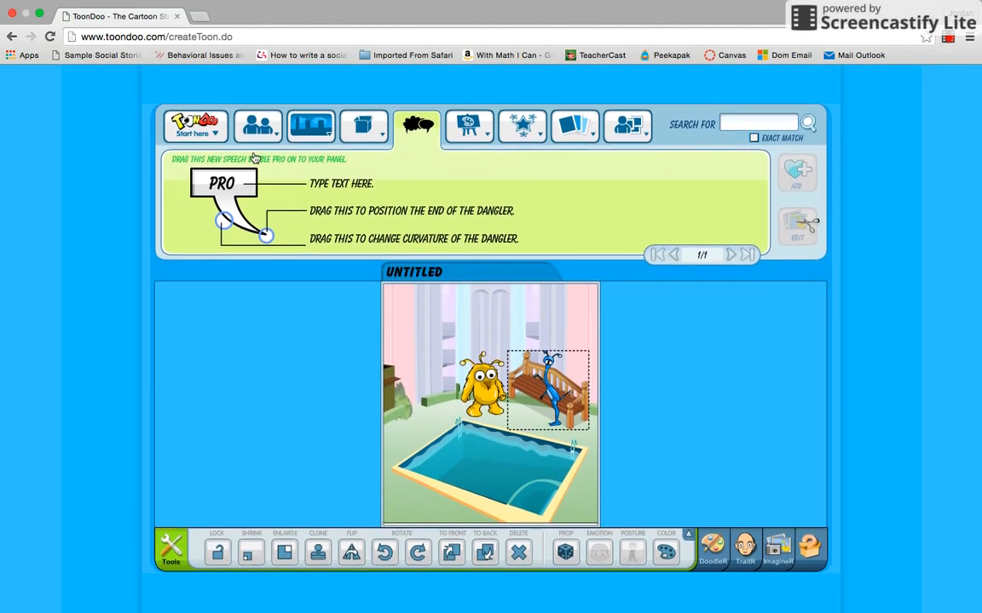
{"action": "left_click_drag", "start_coordinate": [251, 182], "coordinate": [445, 345]}
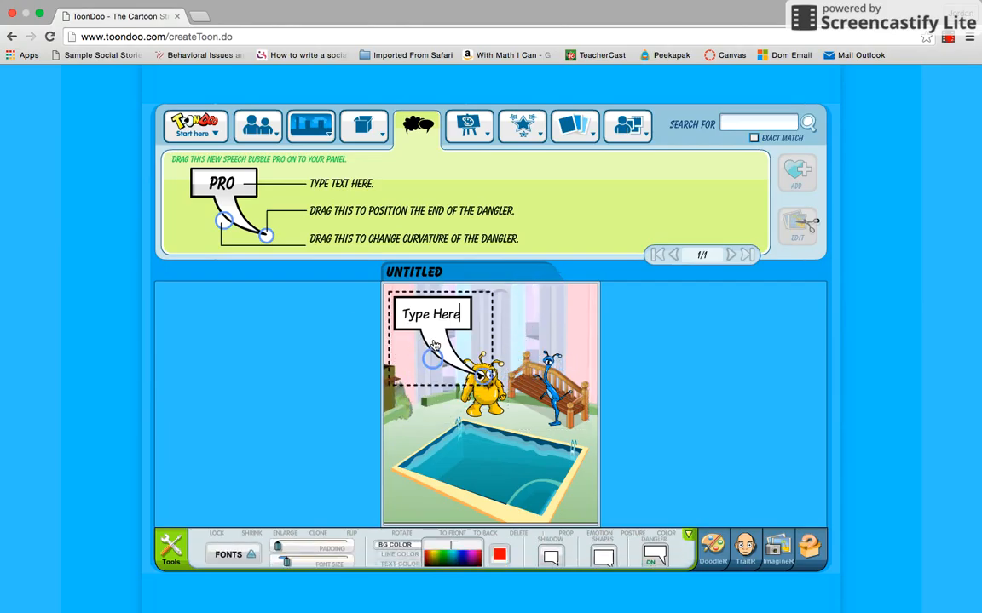
{"action": "left_click_drag", "start_coordinate": [485, 377], "coordinate": [451, 366]}
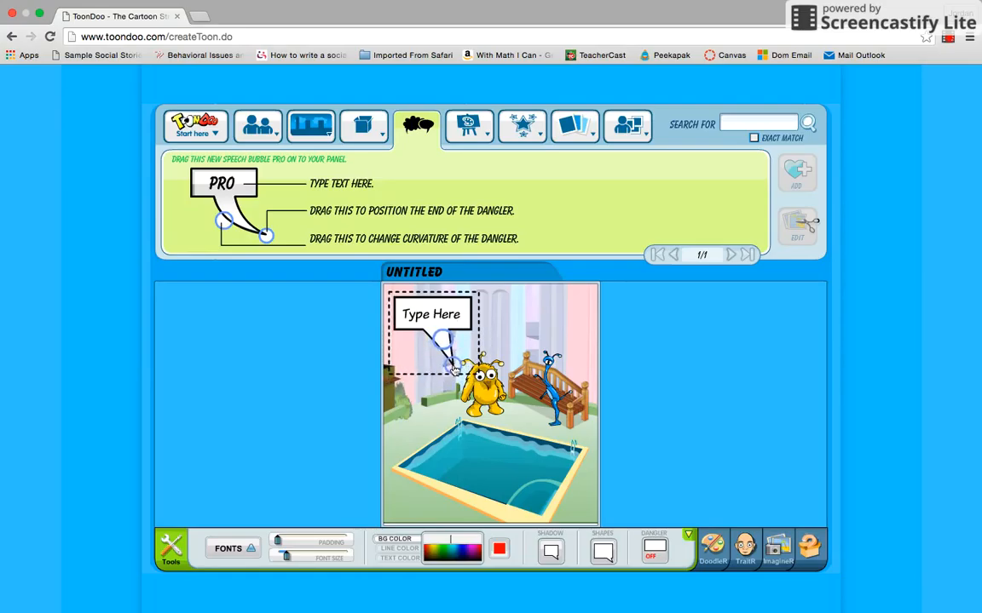
{"action": "mouse_move", "coordinate": [439, 343]}
{"action": "left_mouse_down"}
{"action": "mouse_move", "coordinate": [501, 341]}
{"action": "mouse_move", "coordinate": [424, 345]}
{"action": "left_mouse_up"}
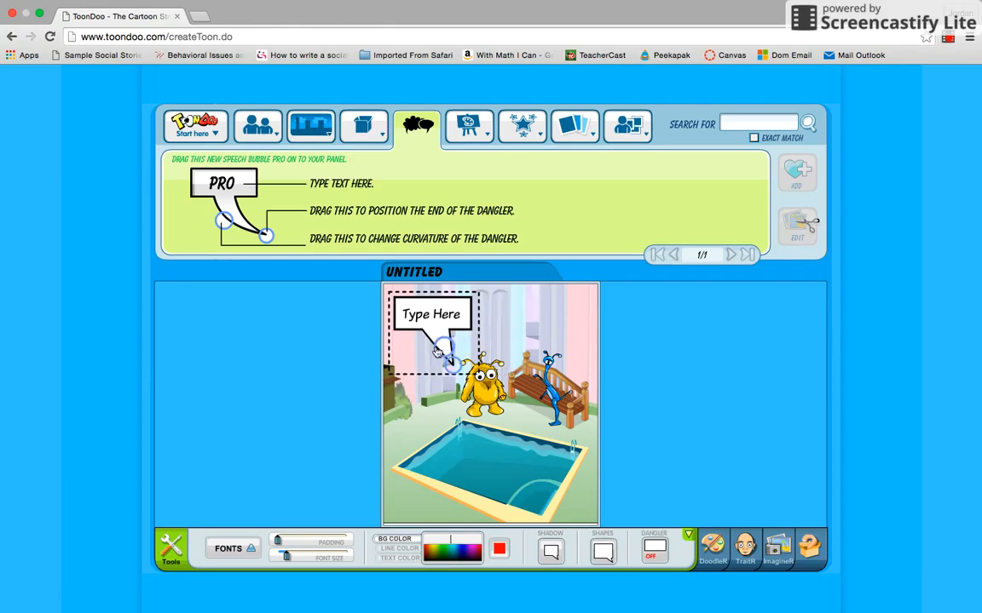
Replace the speech bubble's placeholder text with "Hi!"
{"action": "double_click", "coordinate": [442, 314]}
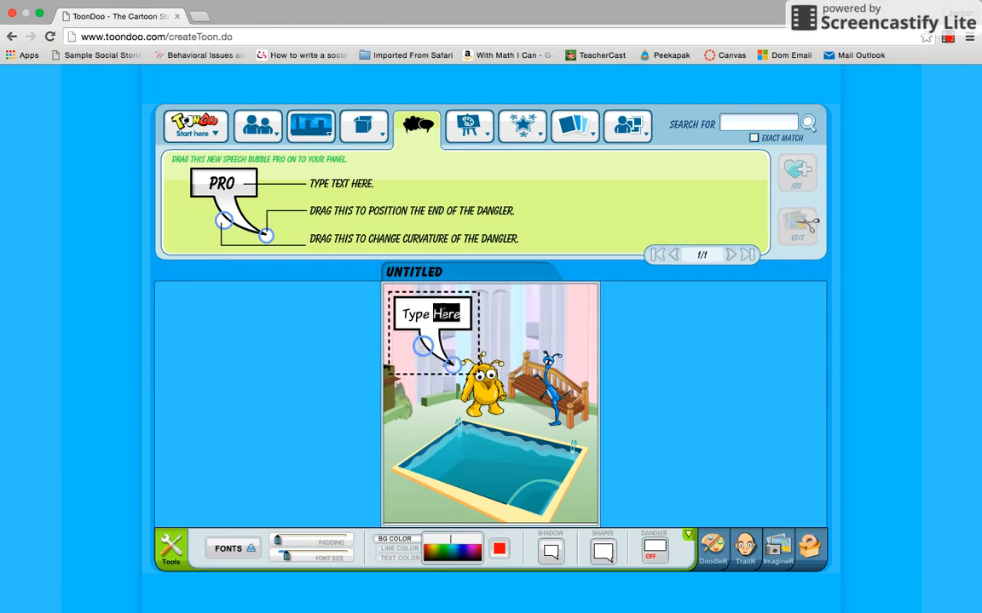
{"action": "key", "text": "BackSpace"}
{"action": "key", "text": "BackSpace"}
{"action": "key", "text": "BackSpace"}
{"action": "key", "text": "BackSpace"}
{"action": "key", "text": "BackSpace"}
{"action": "key", "text": "BackSpace"}
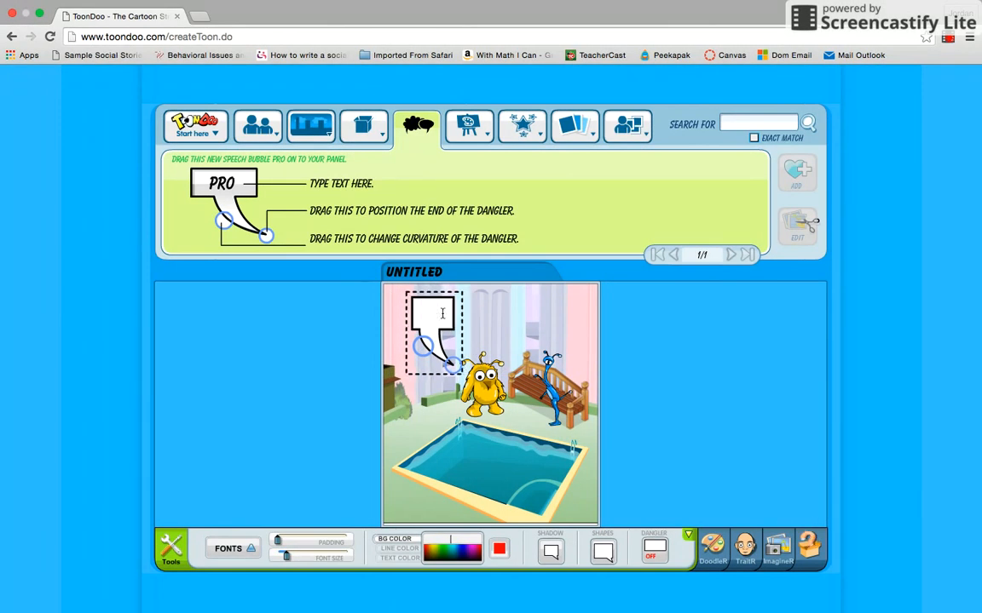
{"action": "type", "text": "Hi!"}
Save the comic under the title "Class!" with redoing by others disabled and visibility kept private
{"action": "mouse_move", "coordinate": [467, 135]}
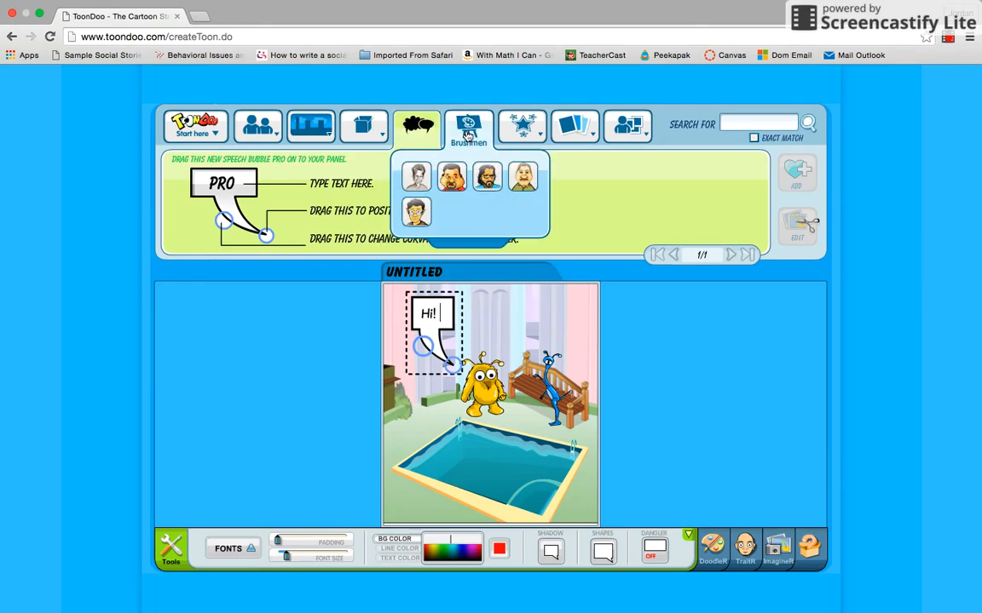
{"action": "mouse_move", "coordinate": [196, 132]}
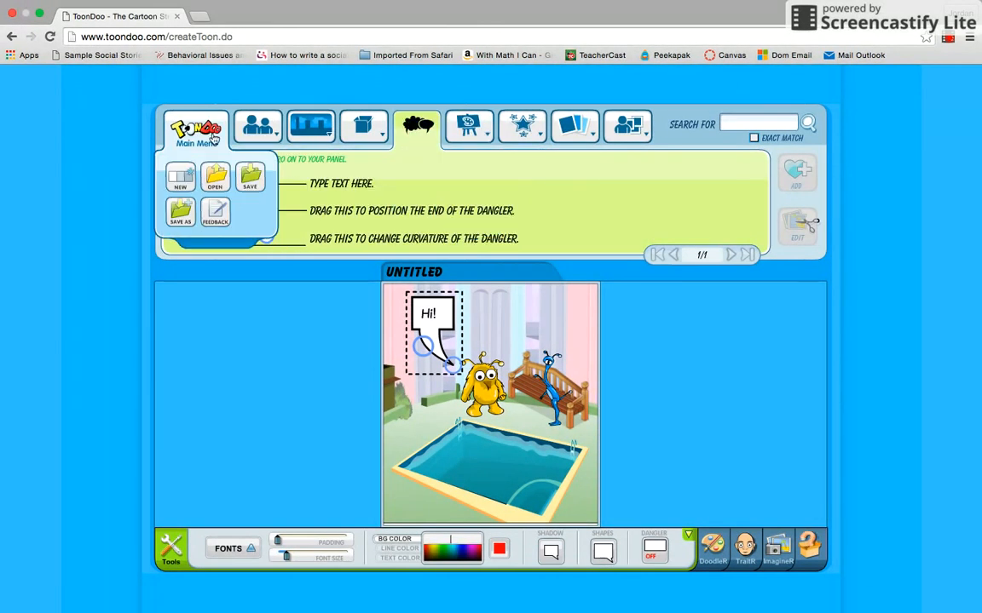
{"action": "left_click", "coordinate": [242, 172]}
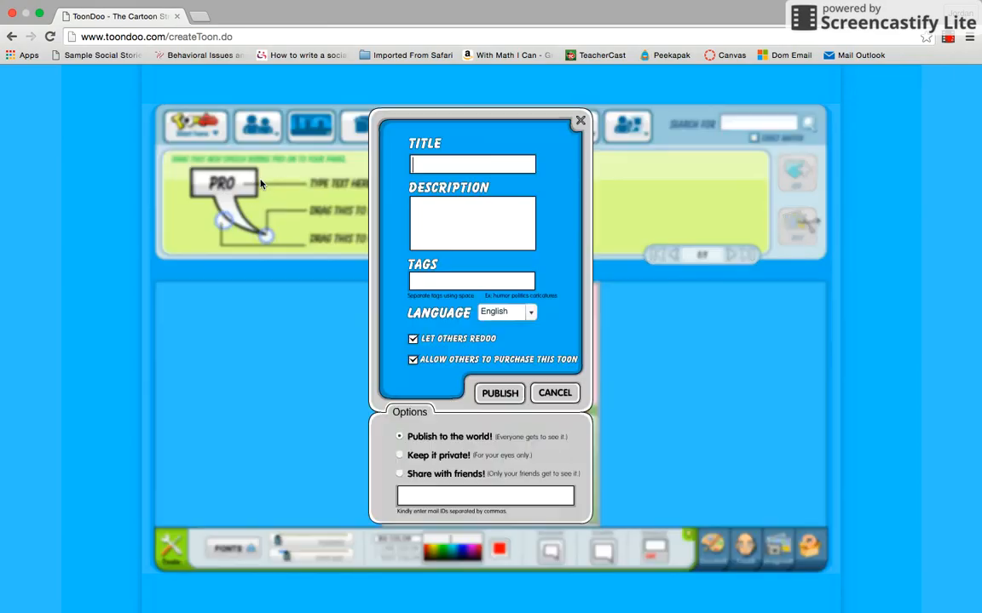
{"action": "type", "text": "Class!"}
{"action": "left_click", "coordinate": [413, 338]}
{"action": "left_click", "coordinate": [412, 339]}
{"action": "left_click", "coordinate": [399, 456]}
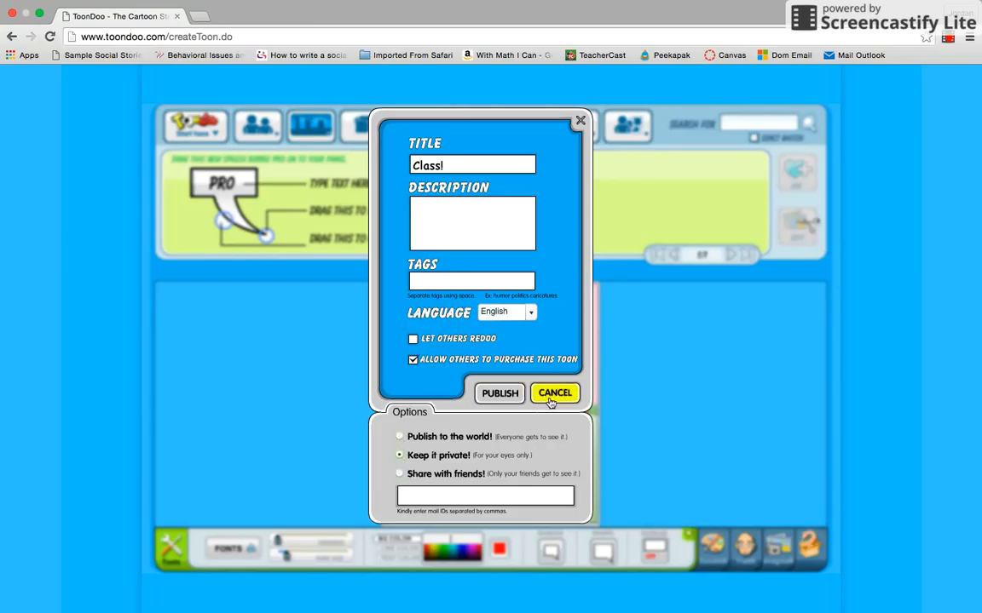
{"action": "left_click", "coordinate": [503, 394]}
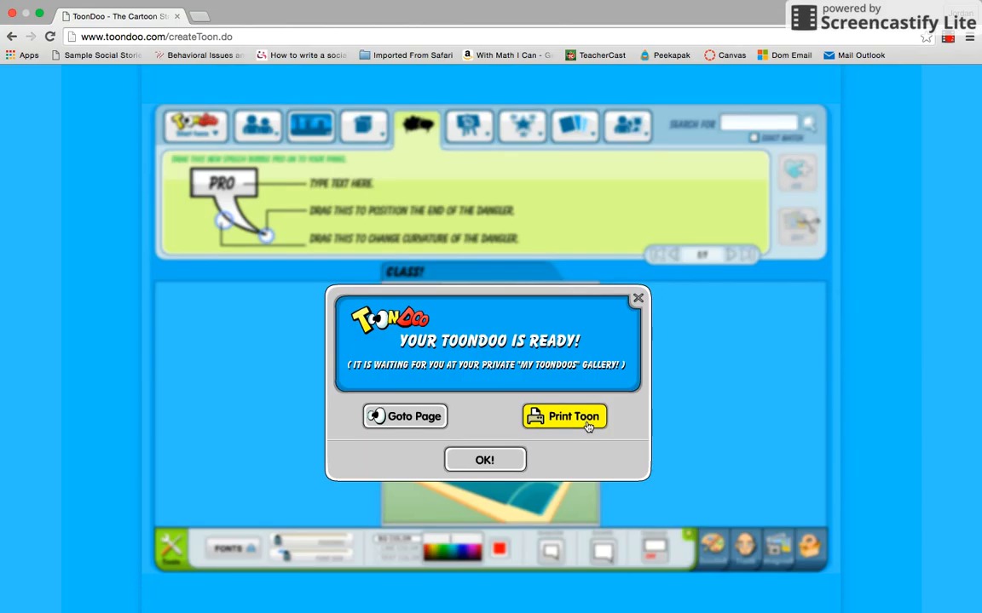
{"action": "left_click", "coordinate": [403, 423]}
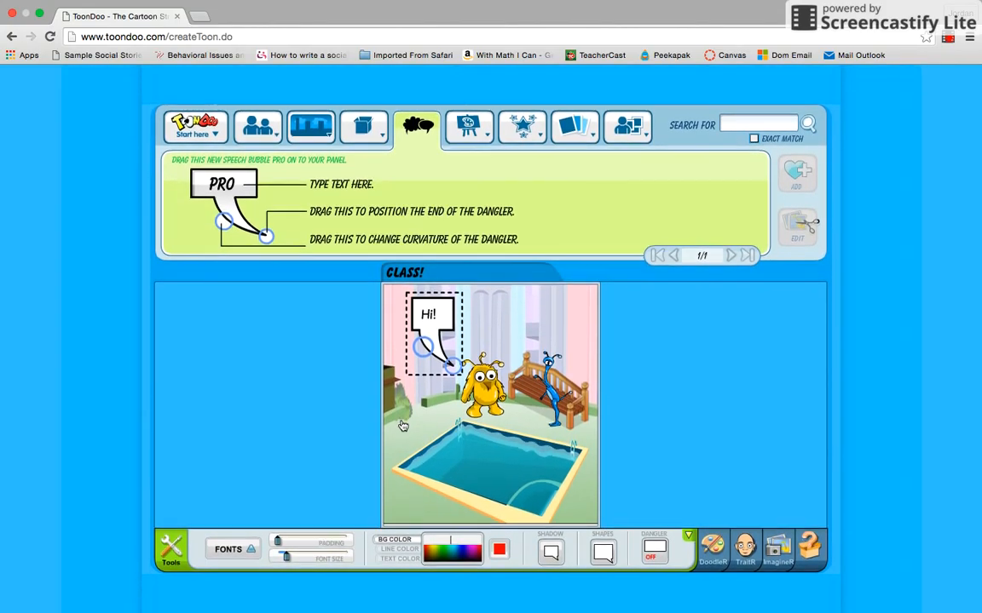
Reopen the comic "Class!" from the list of saved toons
{"action": "left_click", "coordinate": [194, 126]}
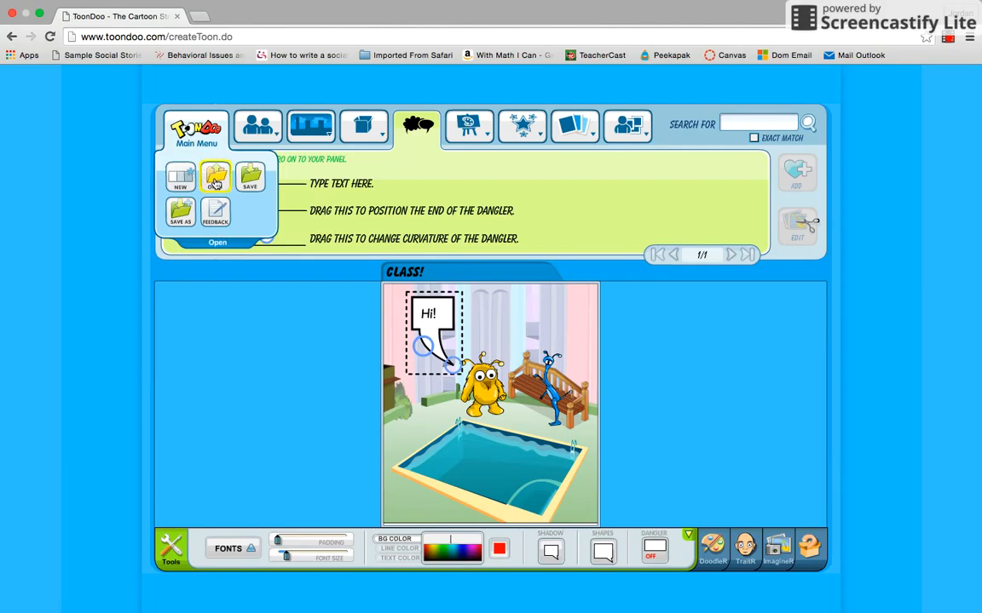
{"action": "left_click", "coordinate": [213, 182]}
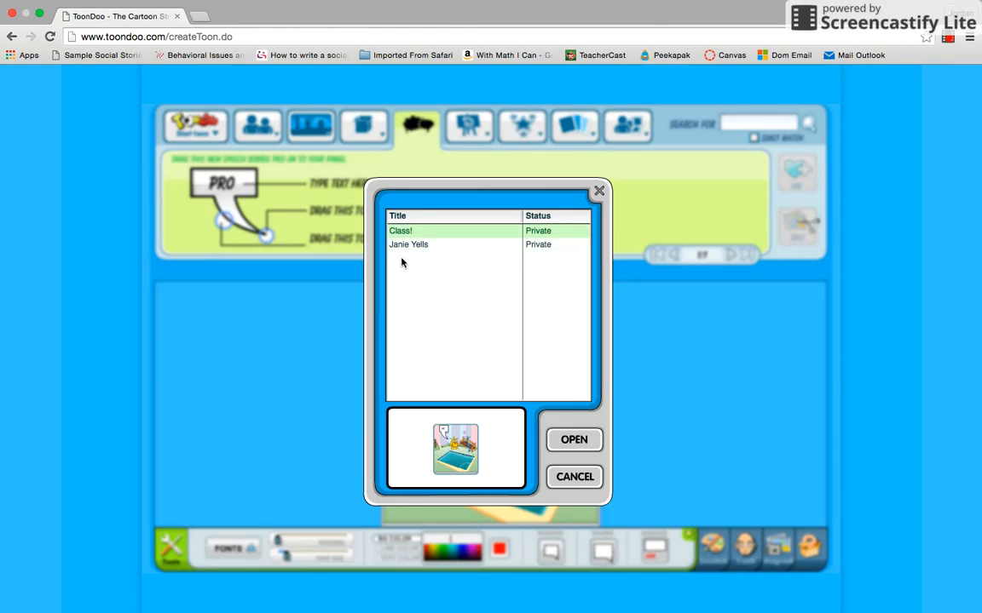
{"action": "left_click", "coordinate": [574, 440]}
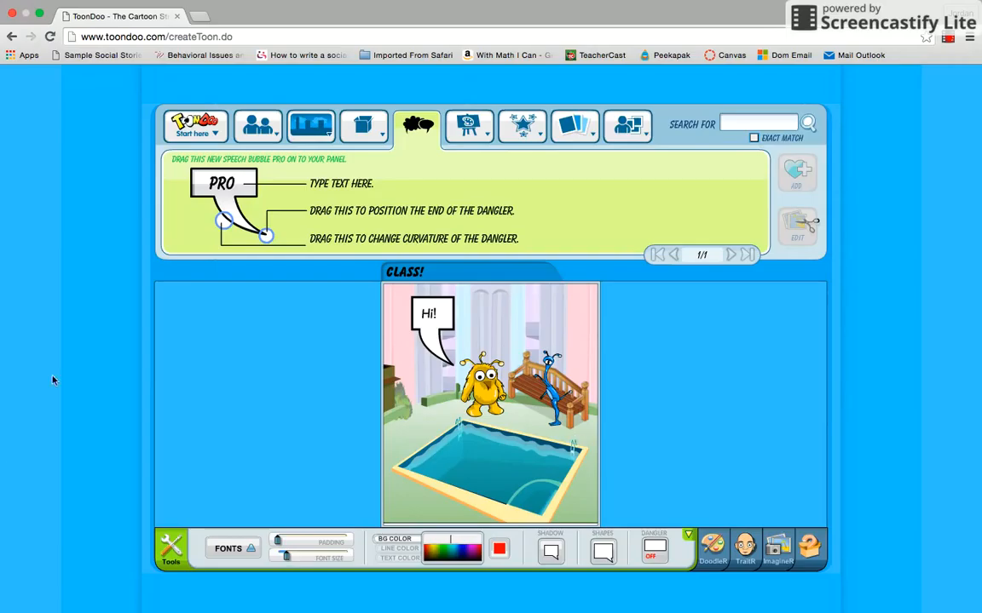
{"action": "left_click", "coordinate": [194, 126]}
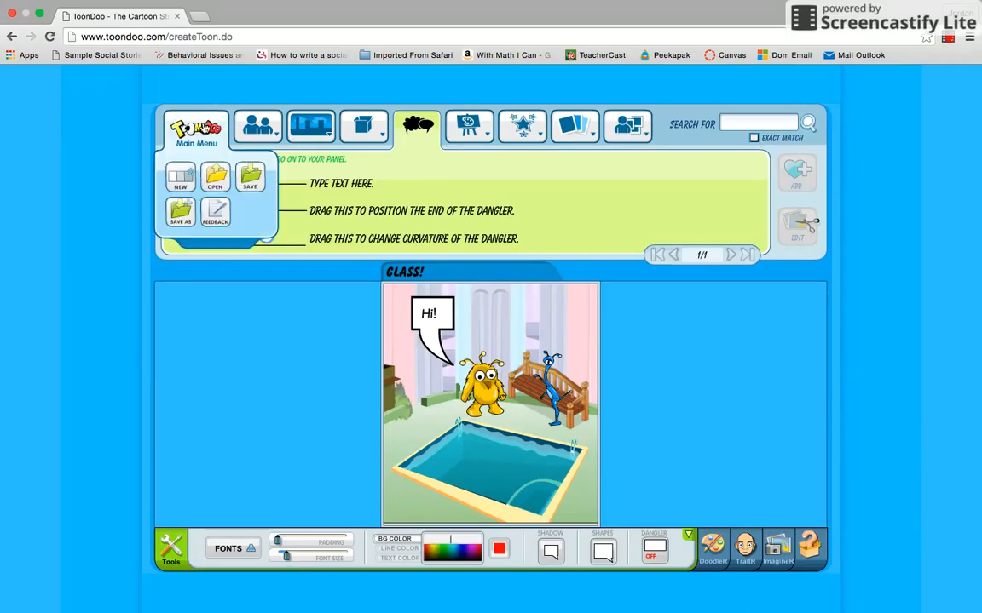
{"action": "left_click", "coordinate": [188, 173]}
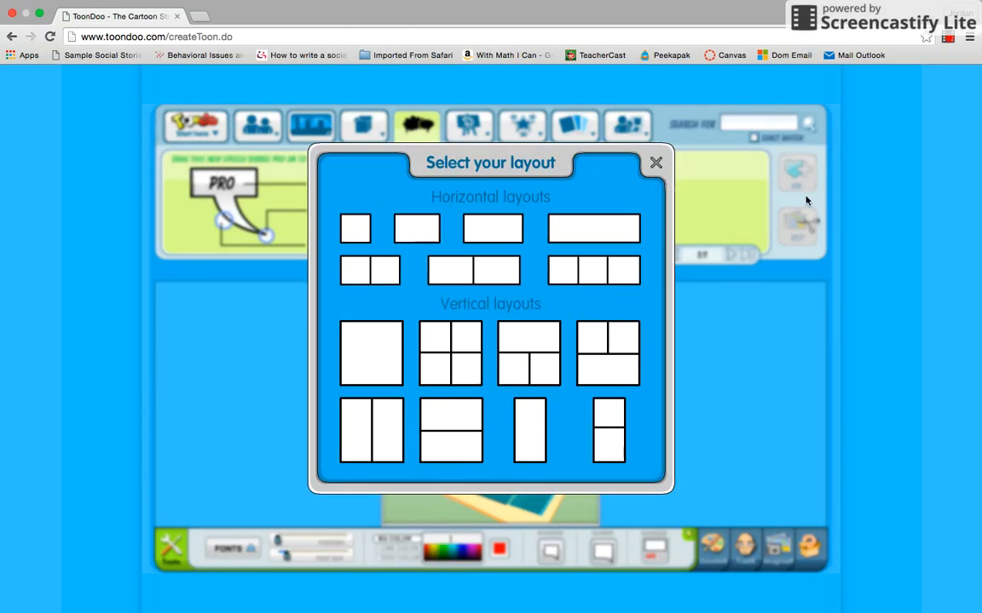
{"action": "left_click", "coordinate": [656, 162]}
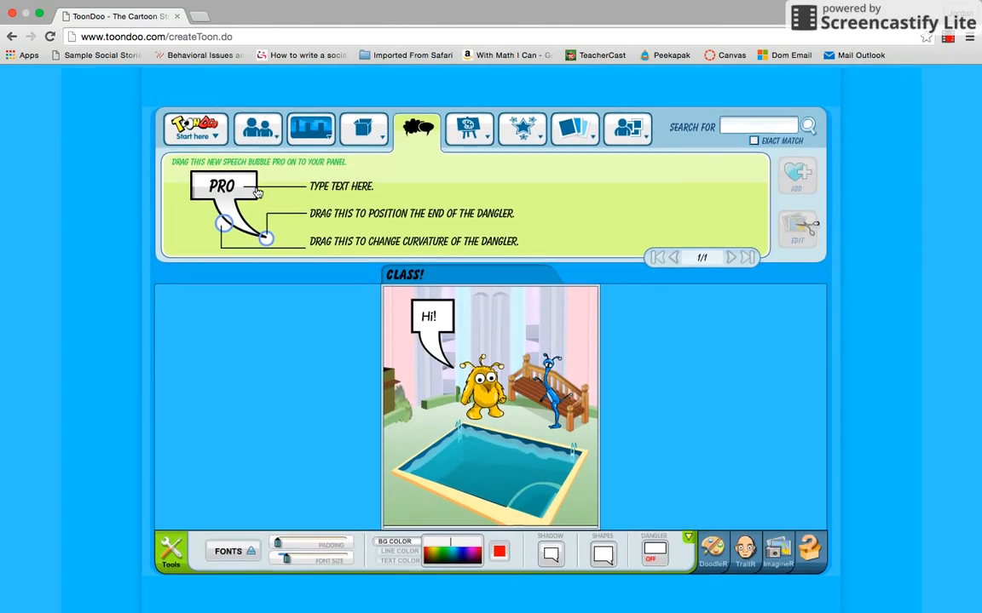